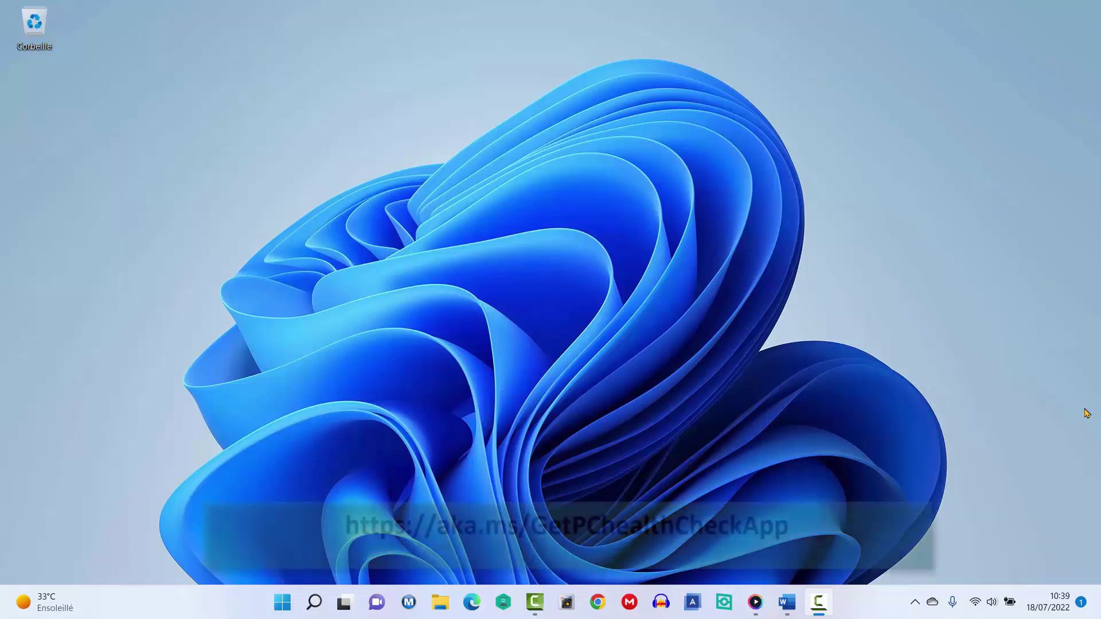
left_click(599, 611)
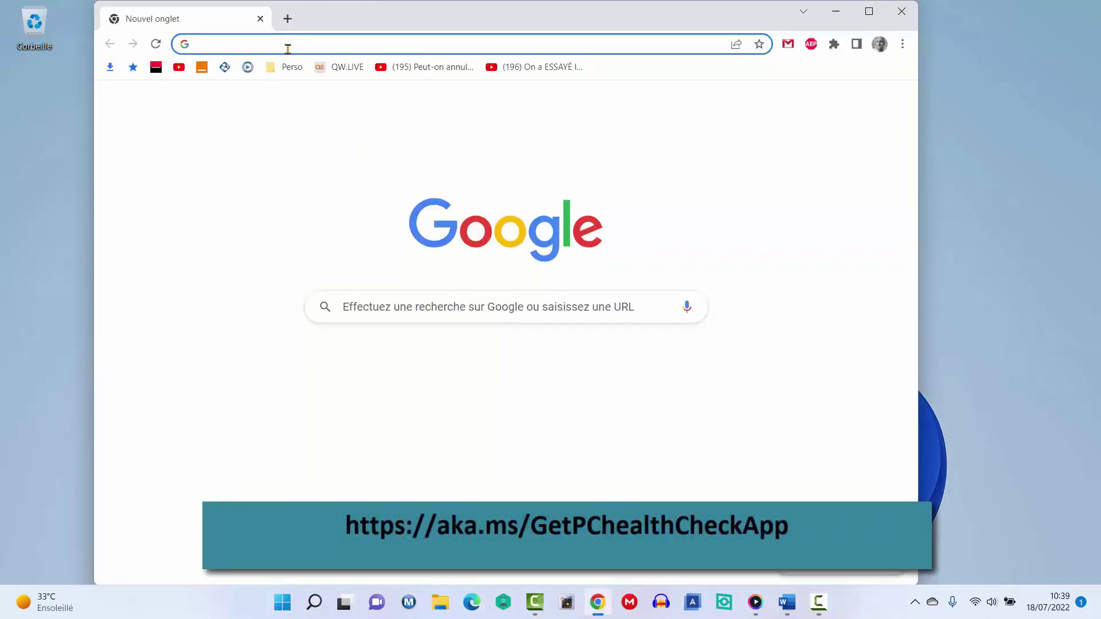
type("https://aka.ms/GetPChealthCheckApp")
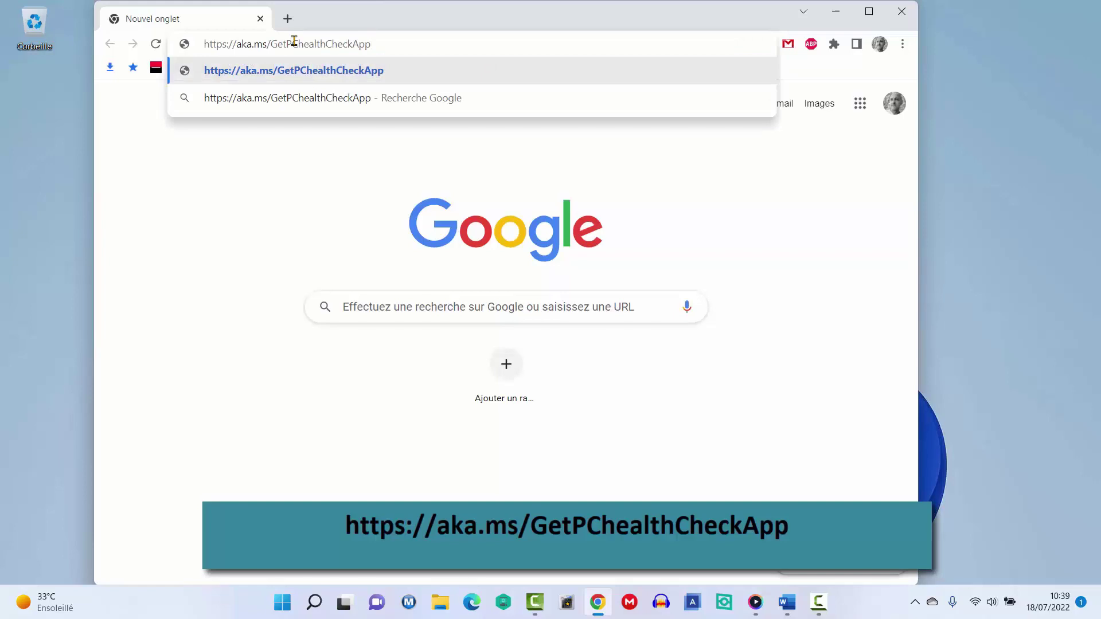
key("Return")
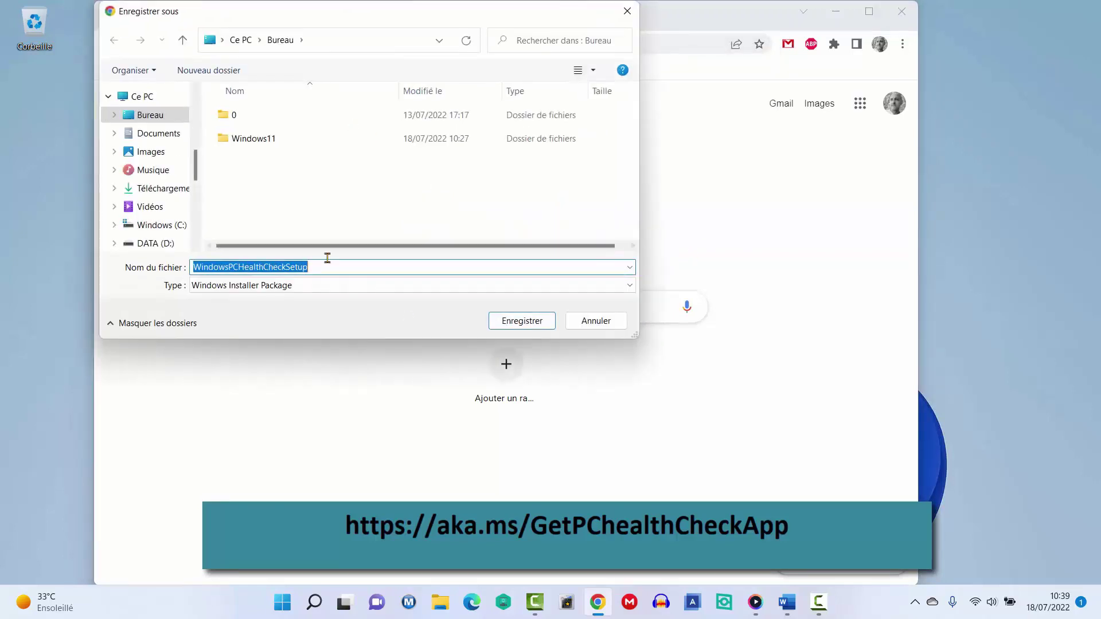
scroll(198, 143, "up", 3)
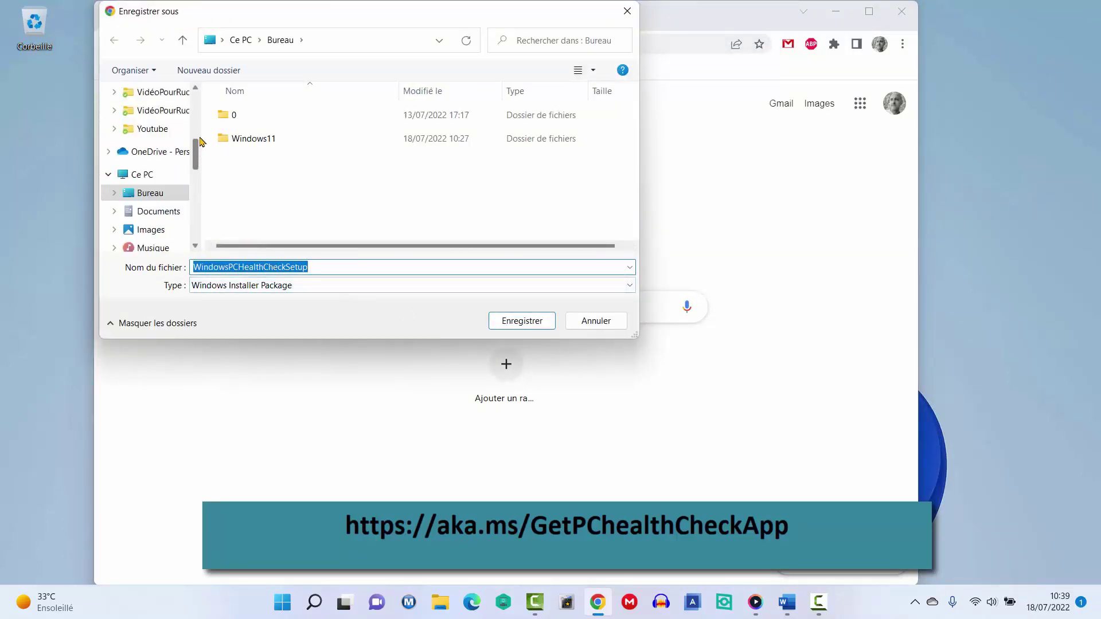
scroll(200, 141, "up", 3)
left_click(150, 115)
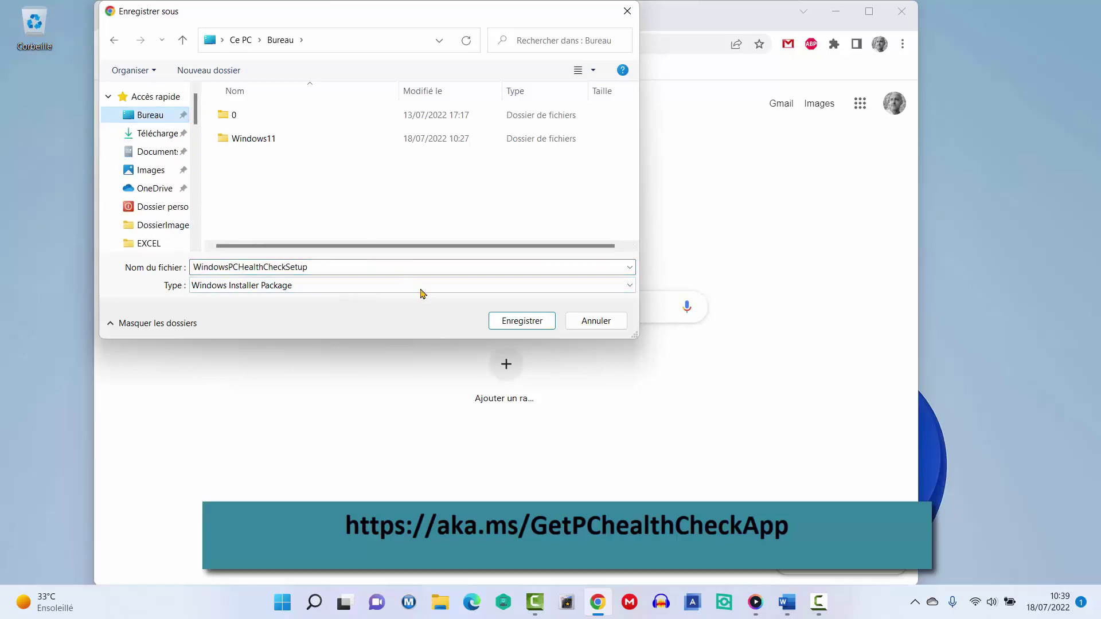
left_click(525, 324)
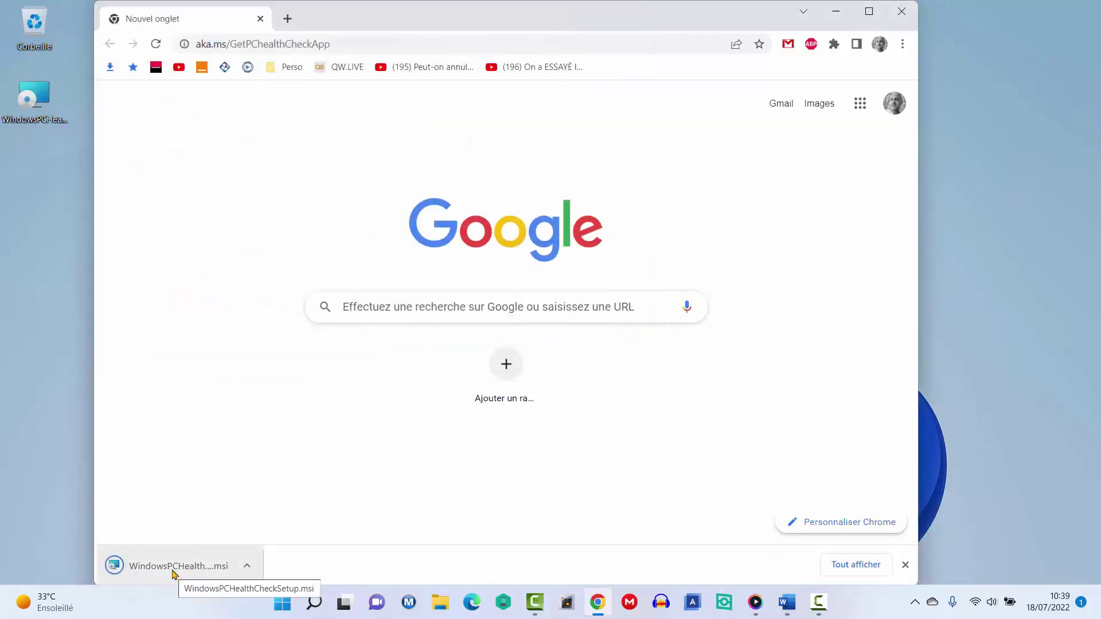
Launch the downloaded WindowsPCHealthCheckSetup.msi installer and close the browser behind it
left_click(172, 567)
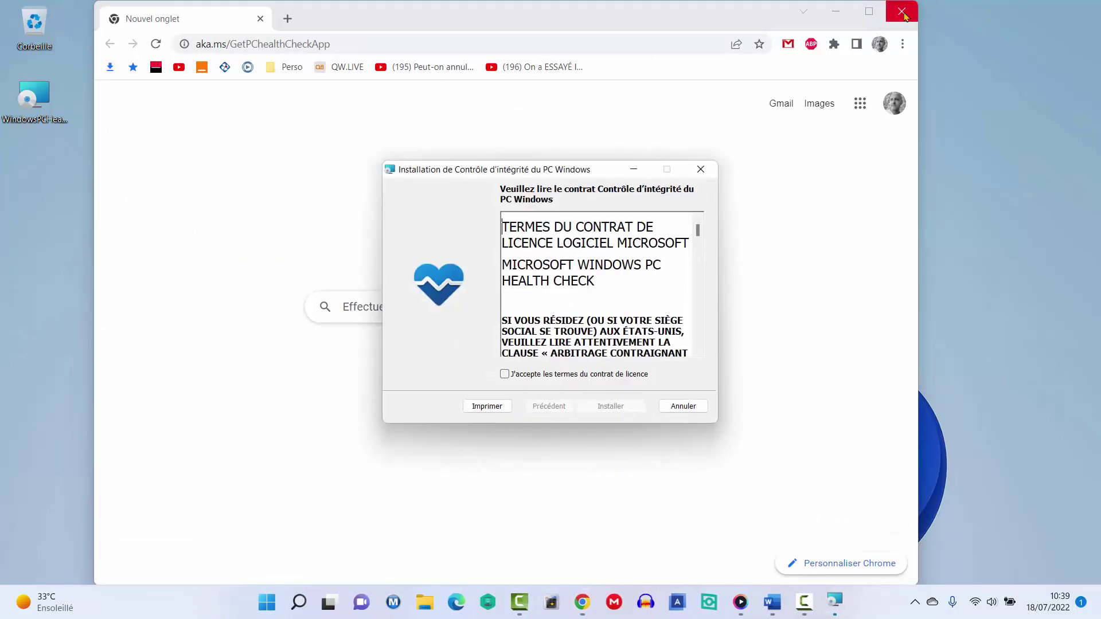
left_click(902, 14)
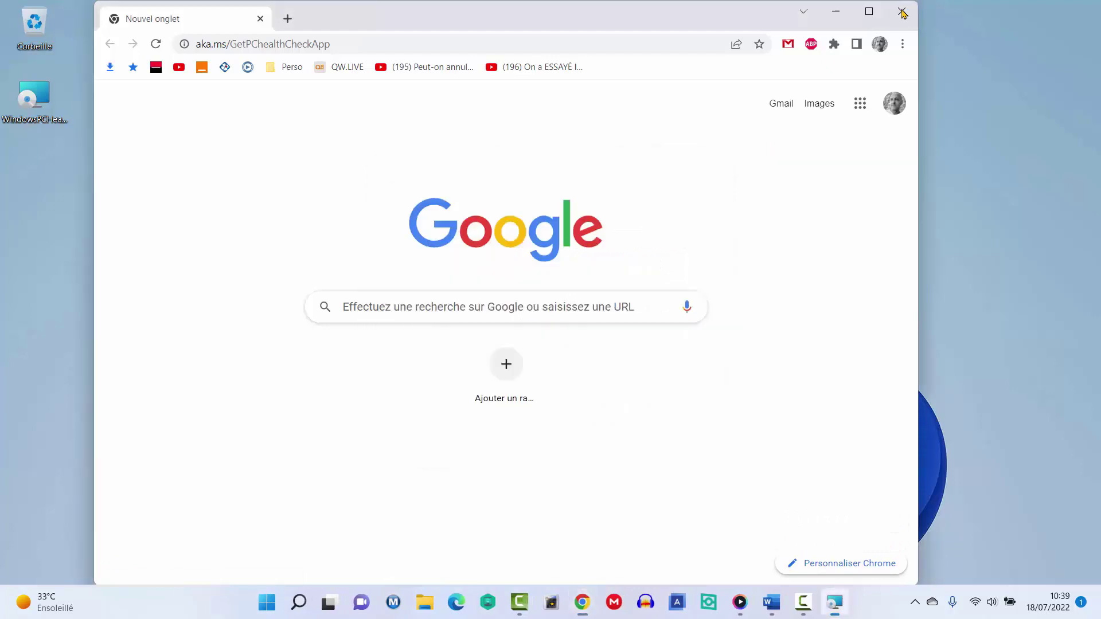
left_click(903, 13)
left_click_drag(477, 173, 437, 150)
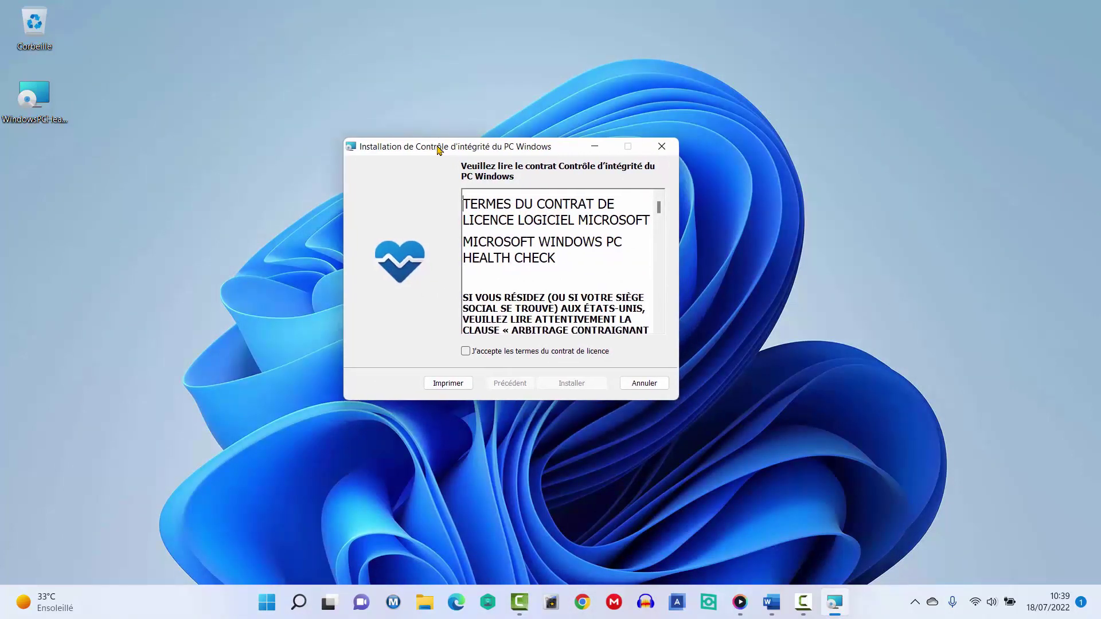
Accept the licence terms to install Contrôle d'intégrité du PC, and run its Windows 11 compatibility check
left_click(465, 352)
left_click(576, 388)
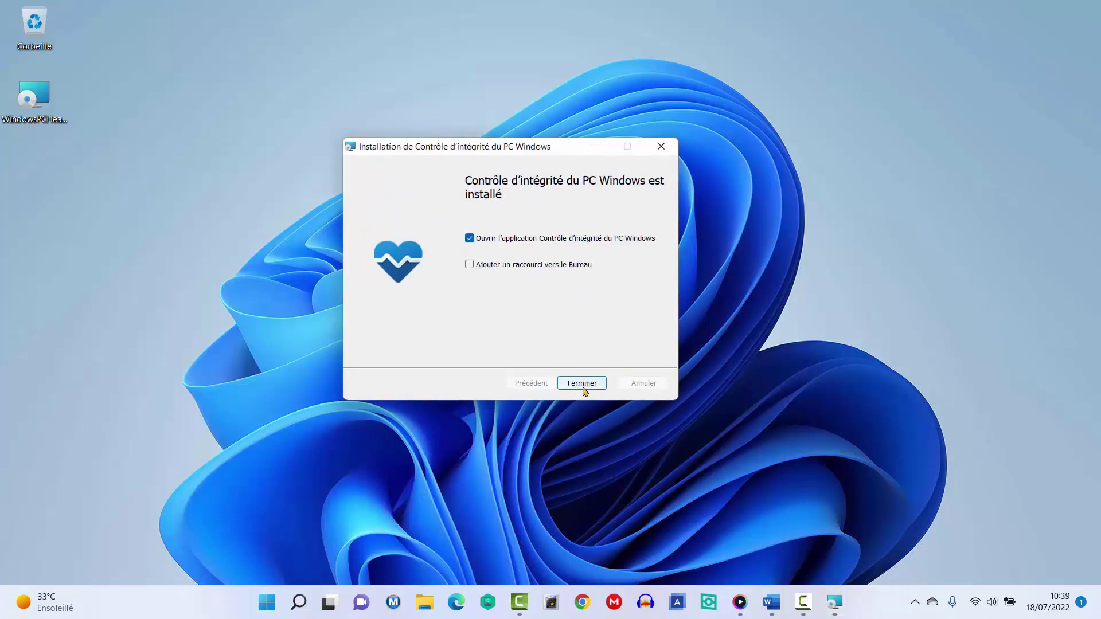
left_click(583, 388)
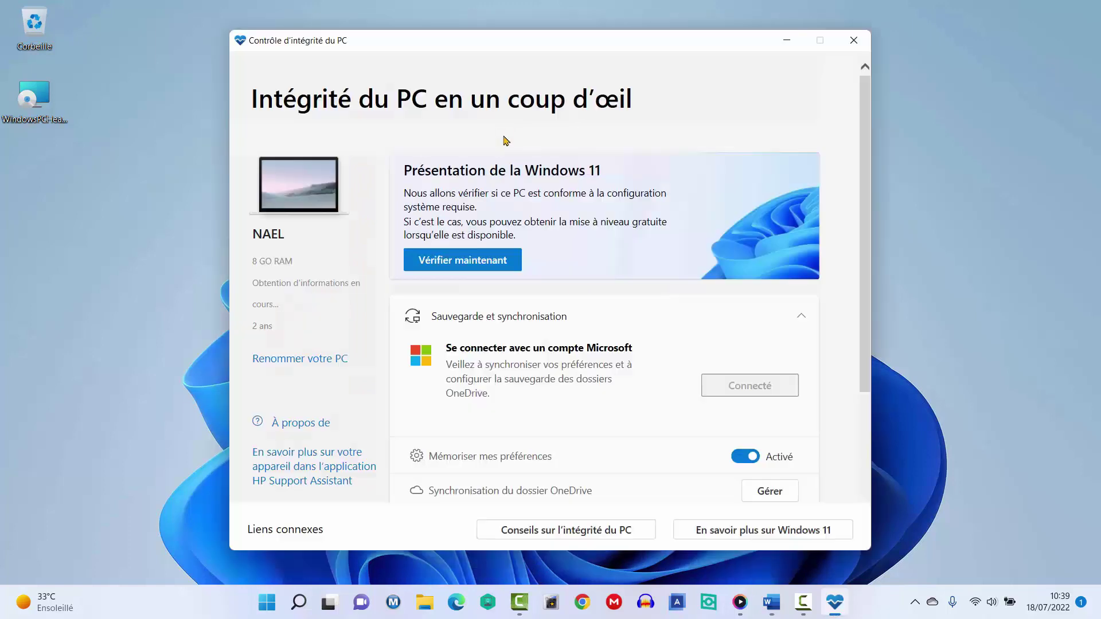
left_click(479, 267)
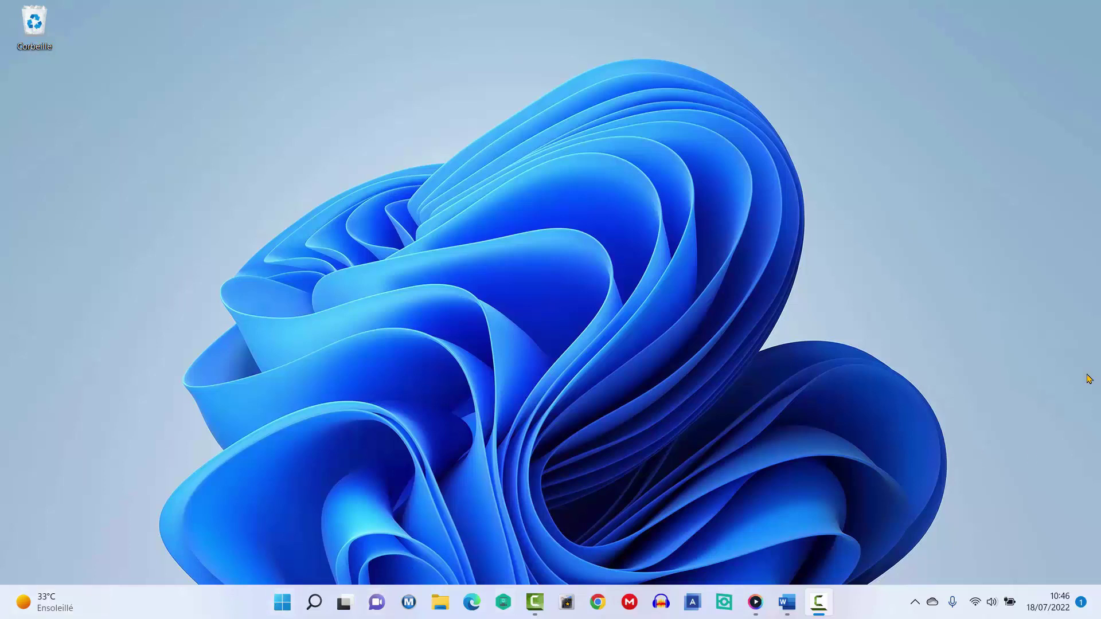
Display the Start menu to view its search box, pinned apps and recommendations, and close it again
left_click(283, 603)
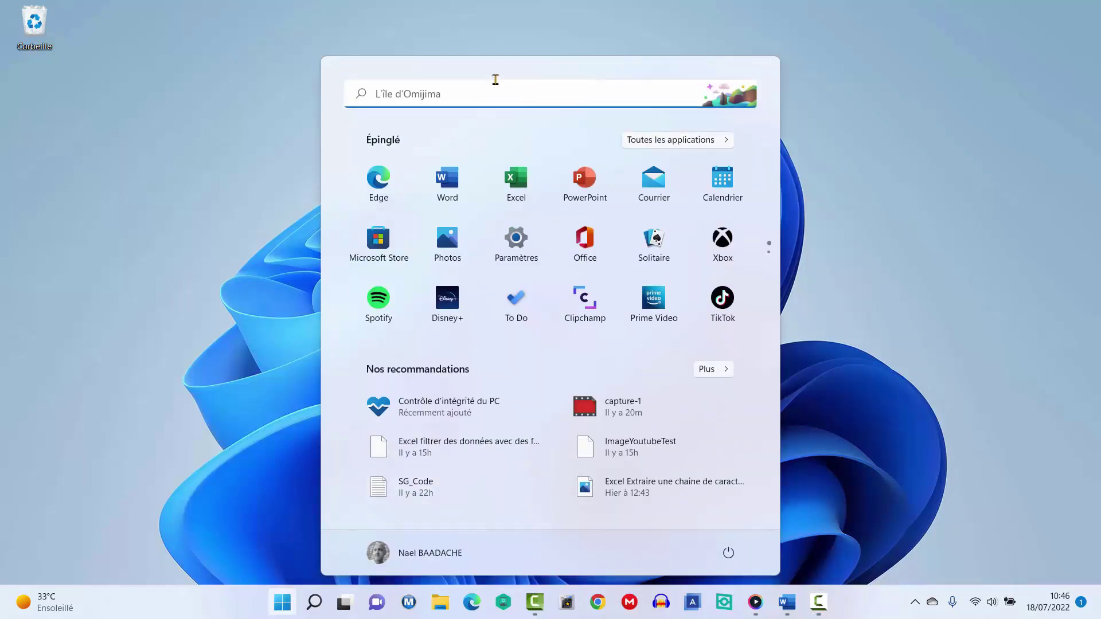
left_click(164, 335)
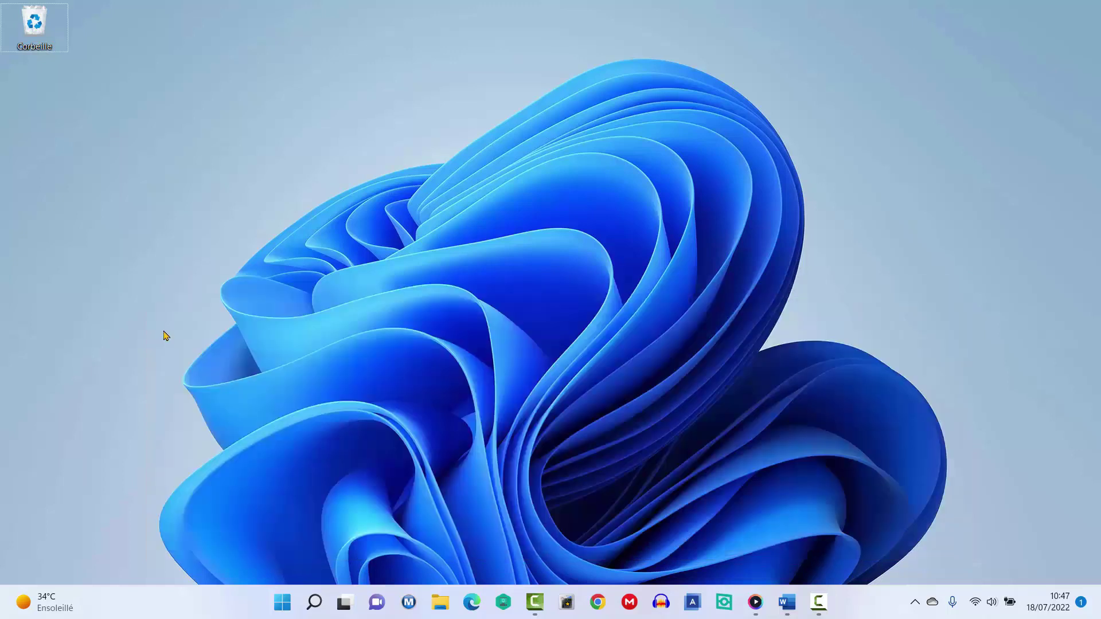
key("super")
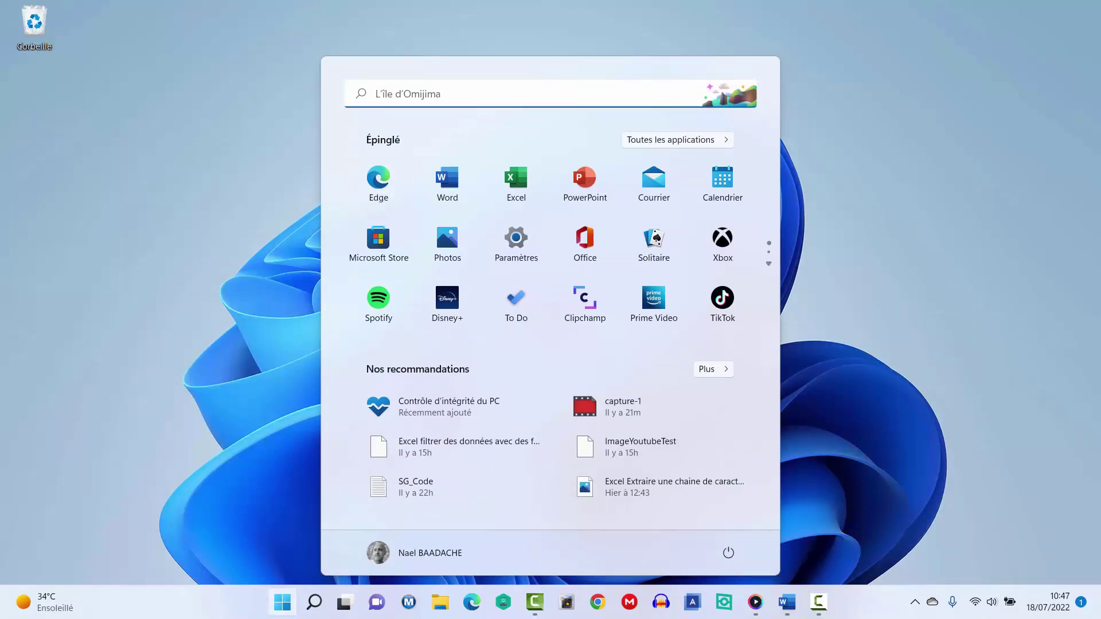
left_click(819, 602)
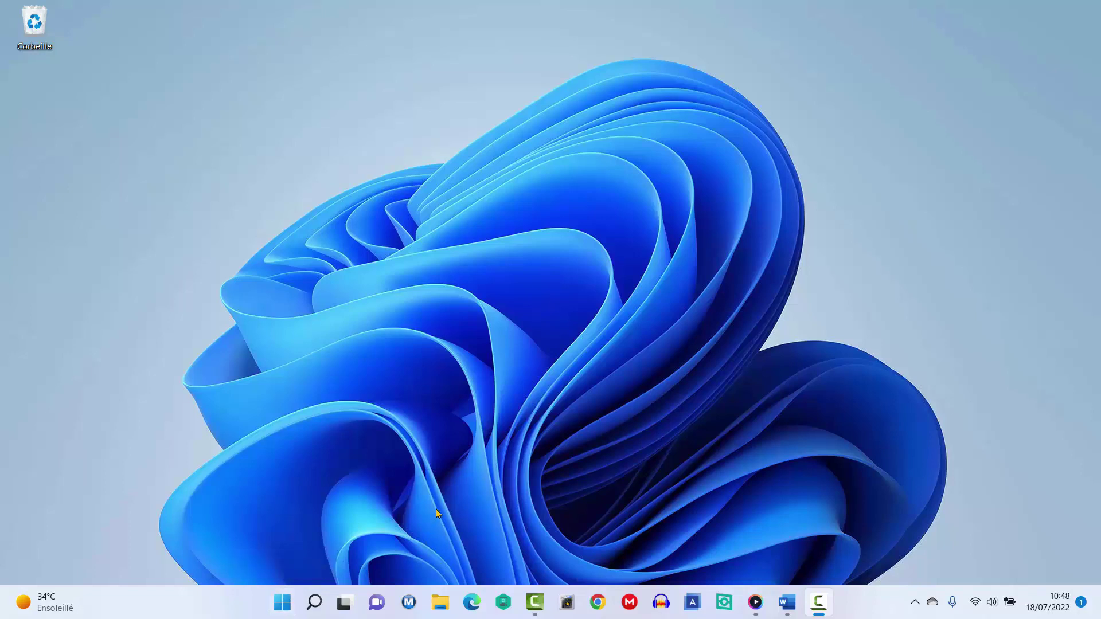
Search for "bloc" from the Start menu and open the Bloc-notes application
key("super")
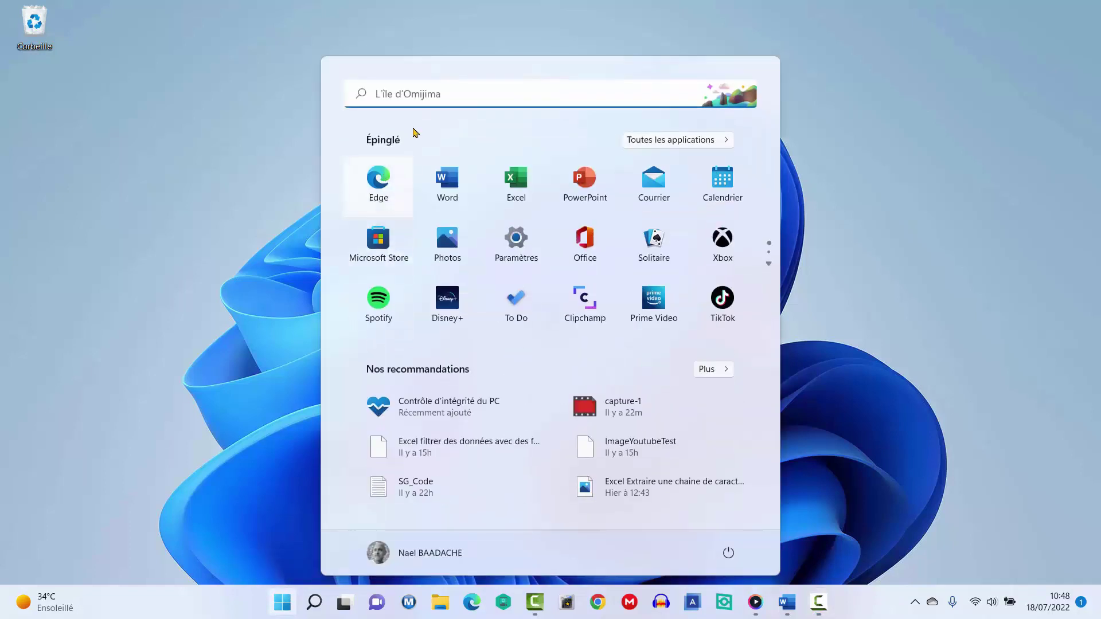
left_click(447, 91)
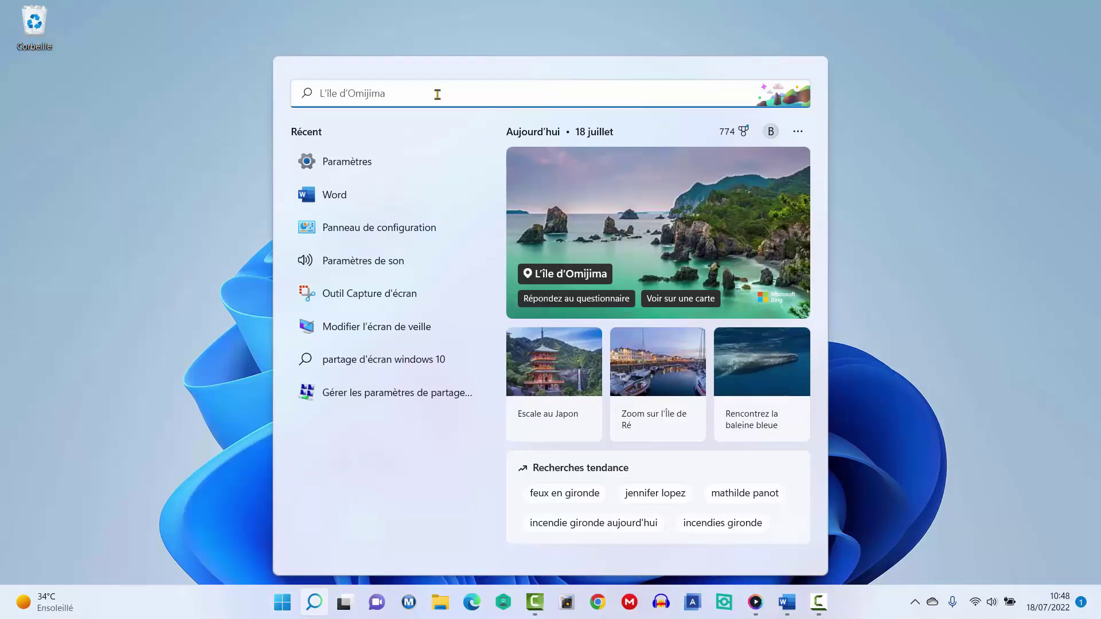
type("bloc")
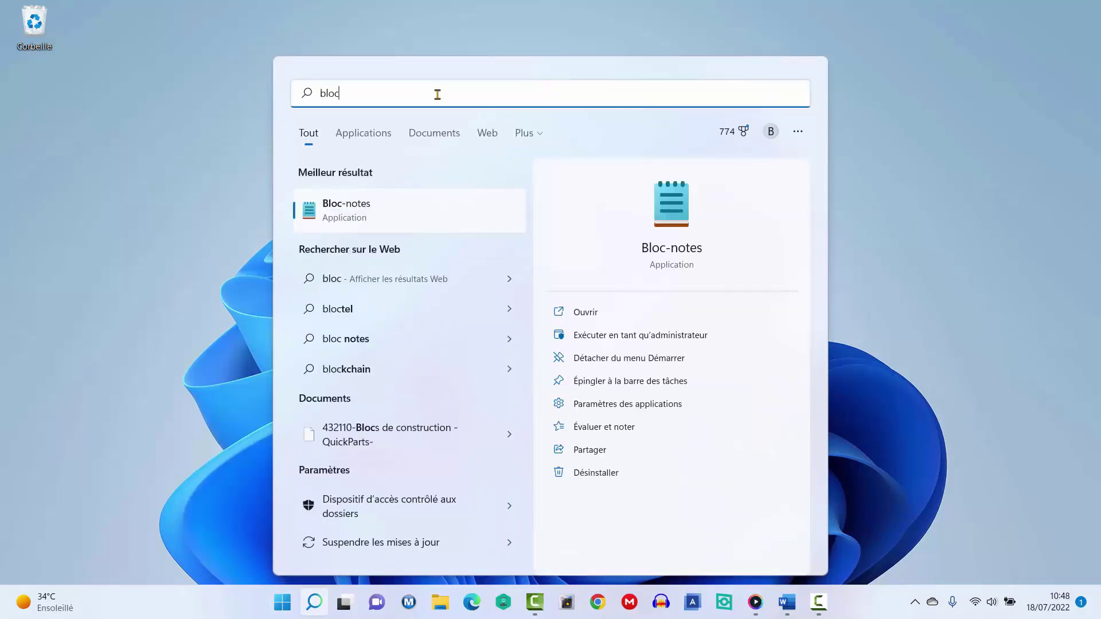
left_click(328, 212)
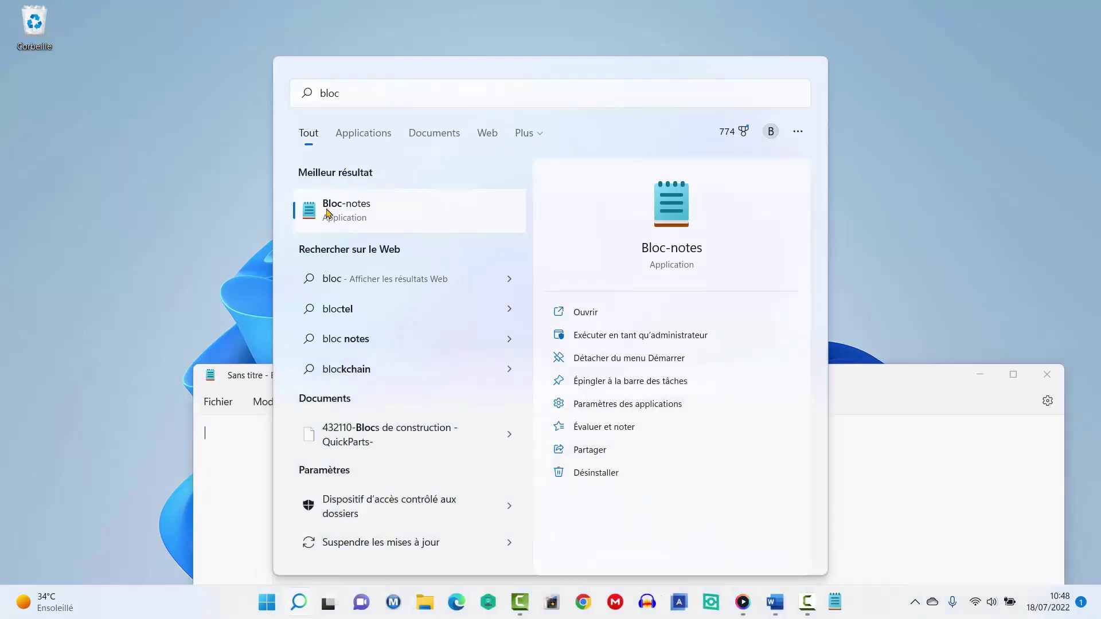
Move the Bloc-notes window up so it is fully on screen, and close it
left_click(918, 401)
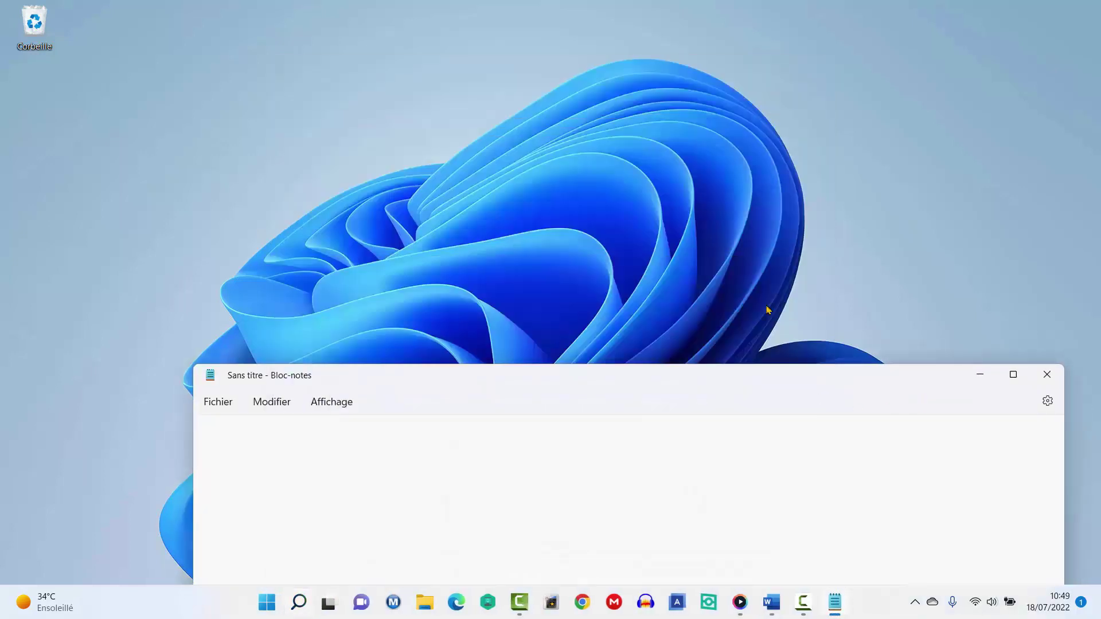
left_click_drag(767, 379, 706, 87)
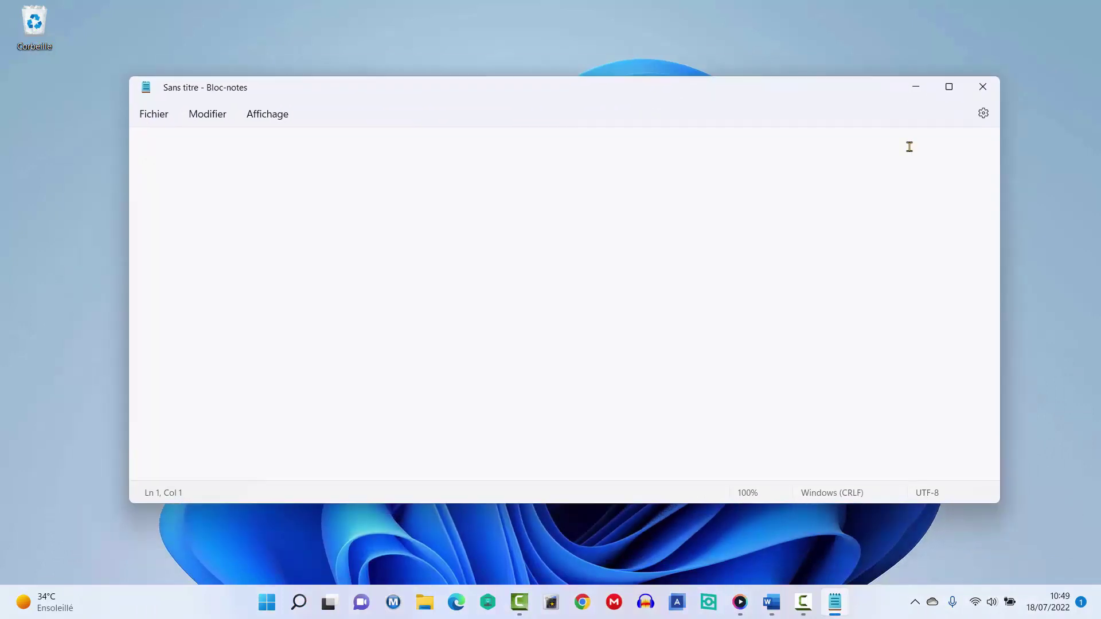
left_click(983, 88)
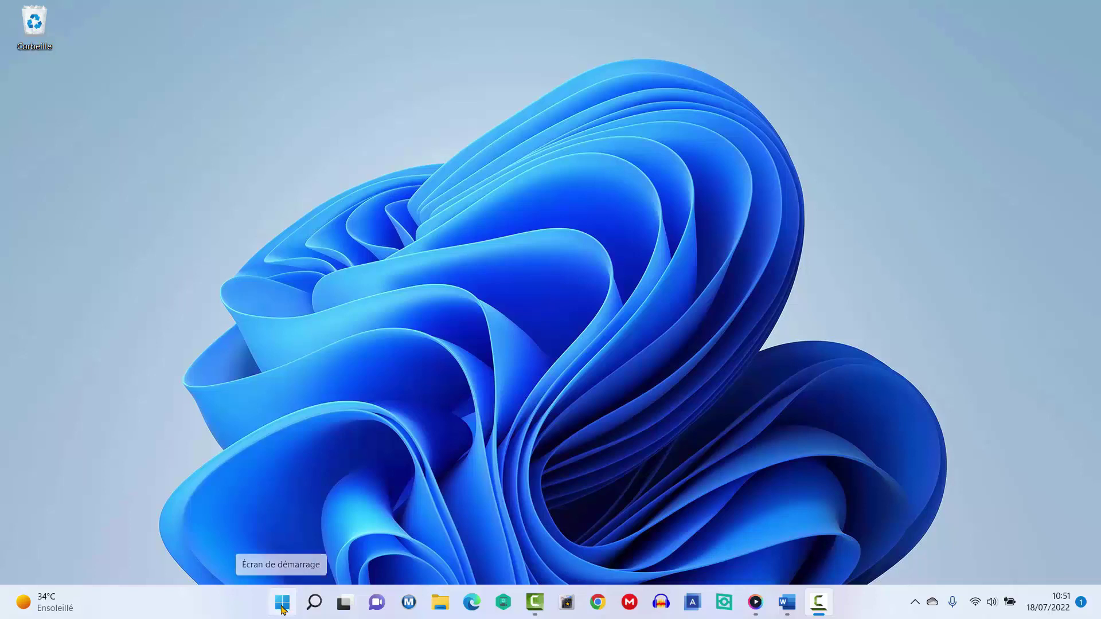
Show the power options in the Start menu and dismiss them
left_click(282, 608)
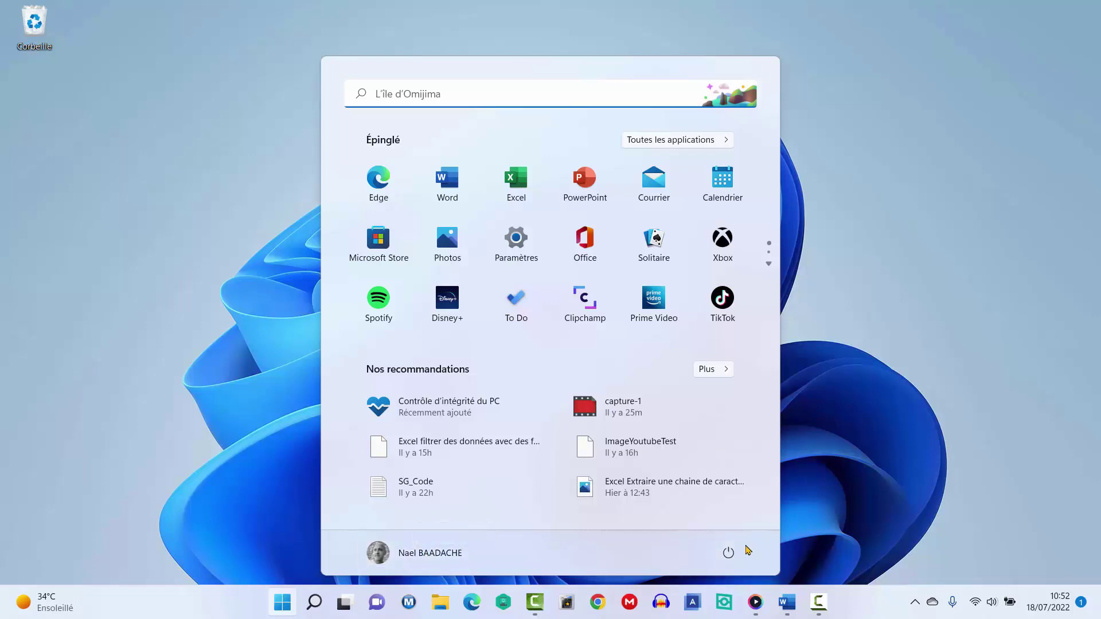
left_click(729, 553)
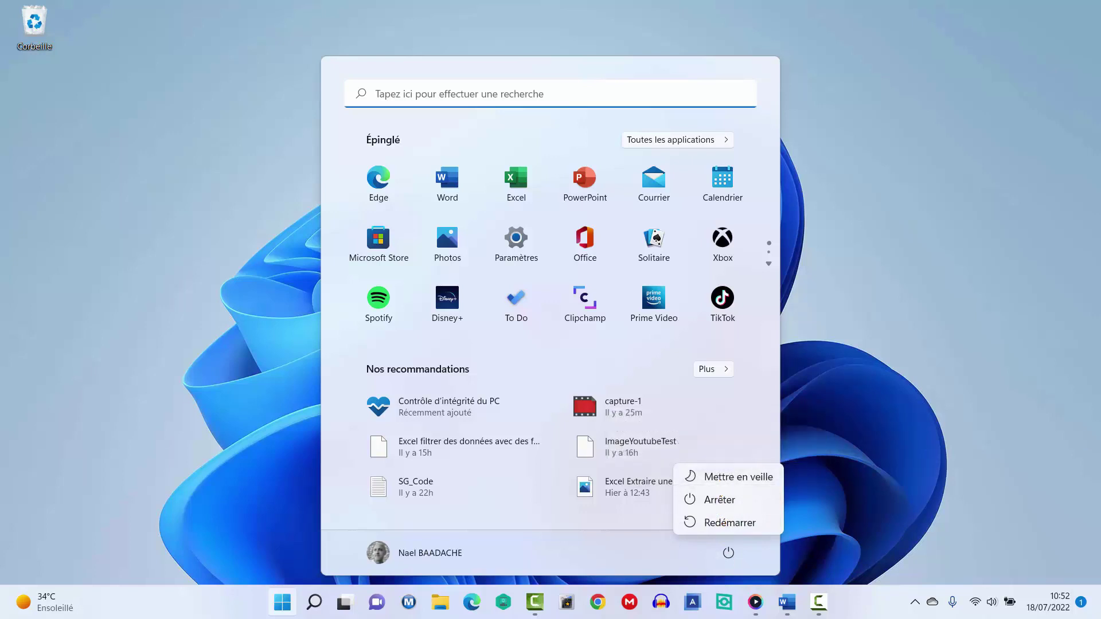
key("Escape")
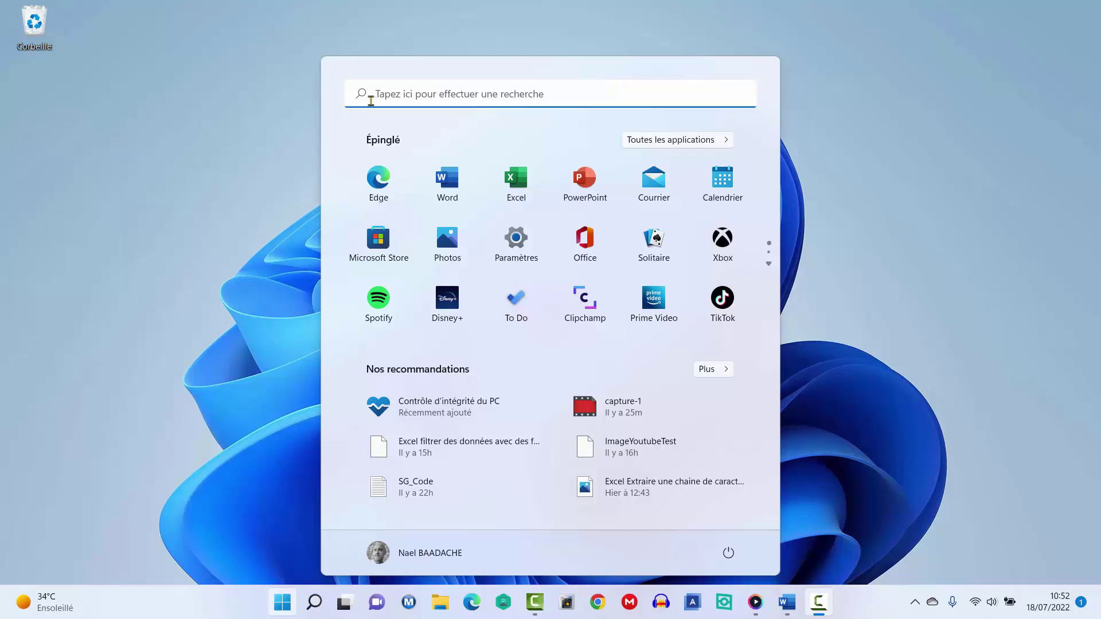
Search for "captu" and pin Outil Capture d'écran to the Start menu
left_click(390, 93)
type("captu")
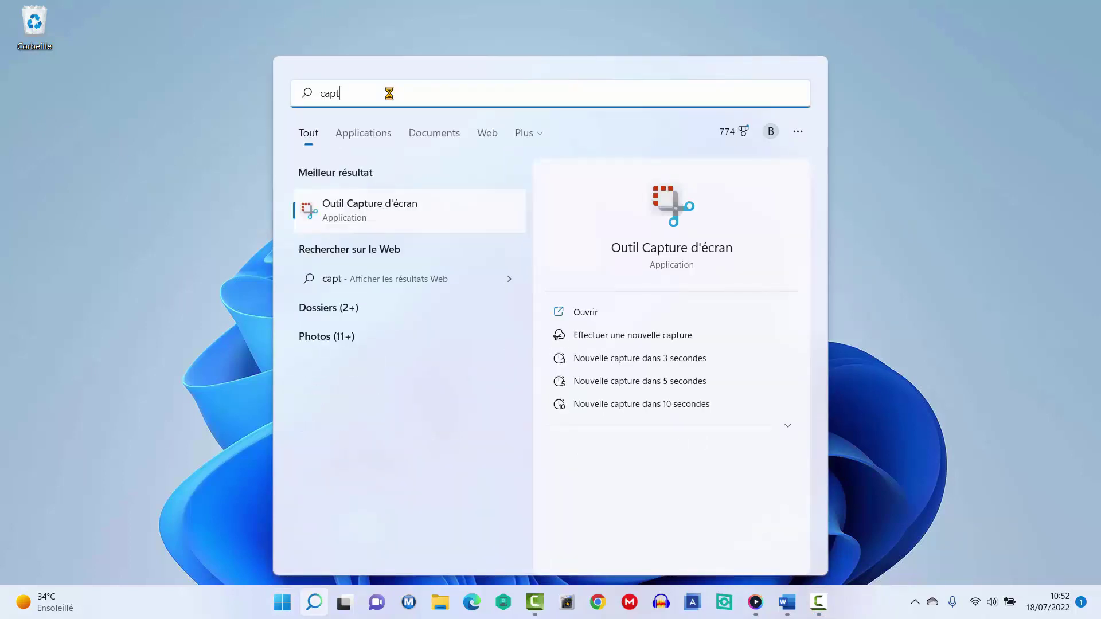
right_click(388, 212)
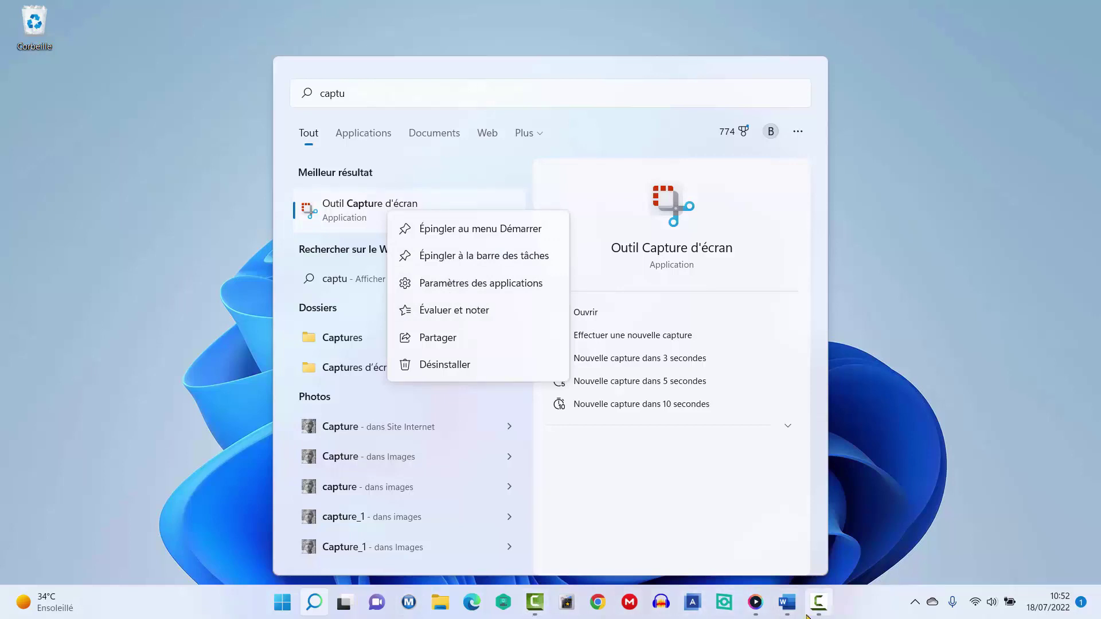
left_click(483, 234)
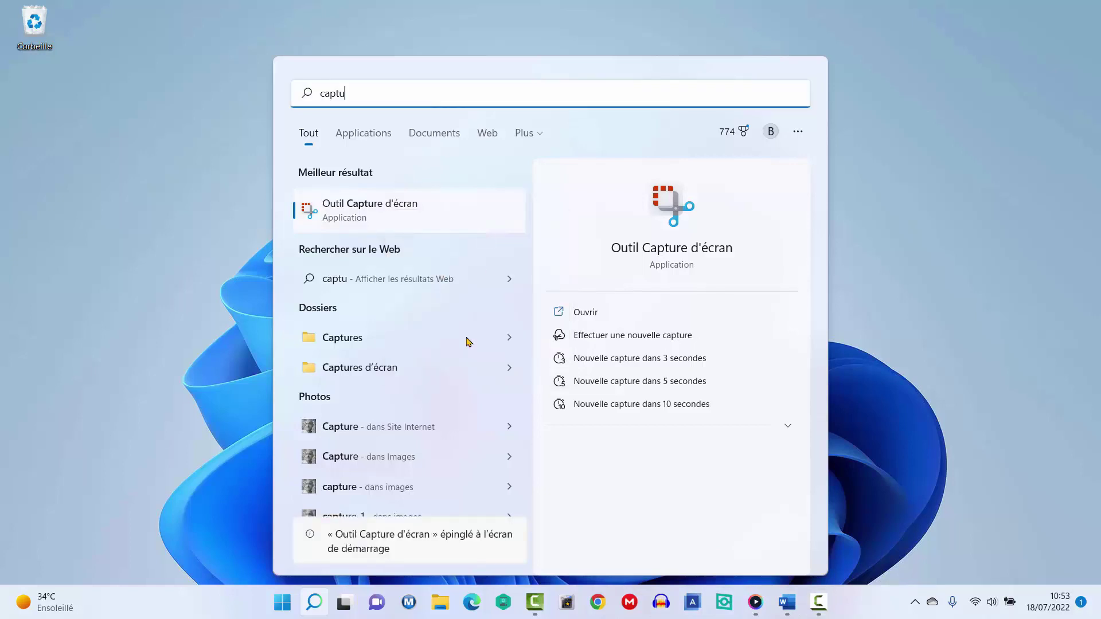
Move the pinned Outil Capture d'écran from the second page of pinned apps to the first, right after Excel
left_click(281, 603)
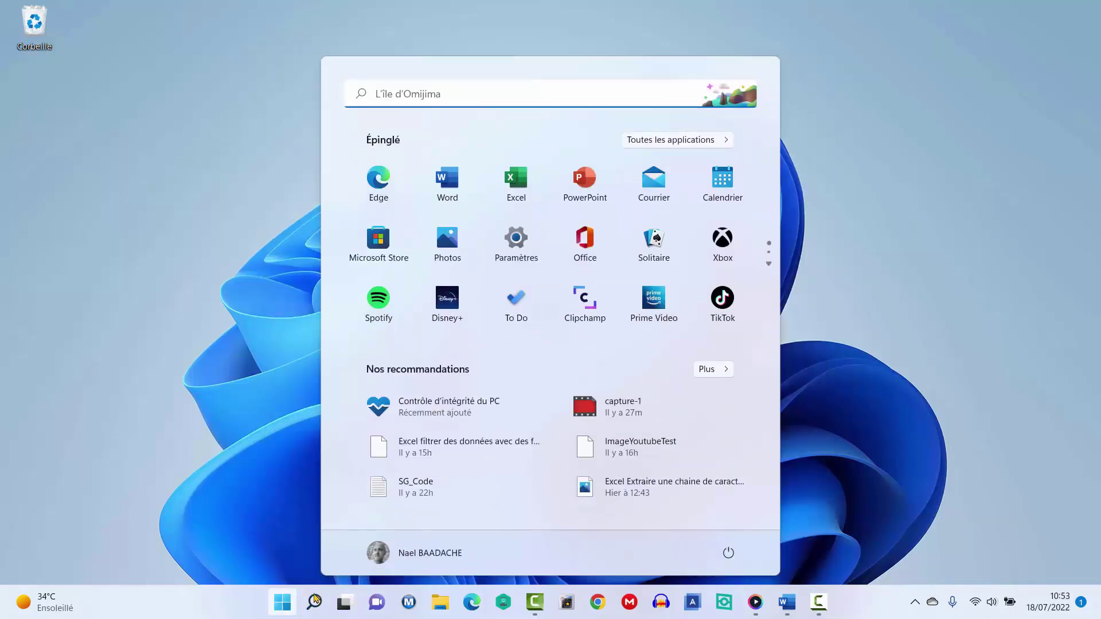
scroll(571, 230, "down", 1)
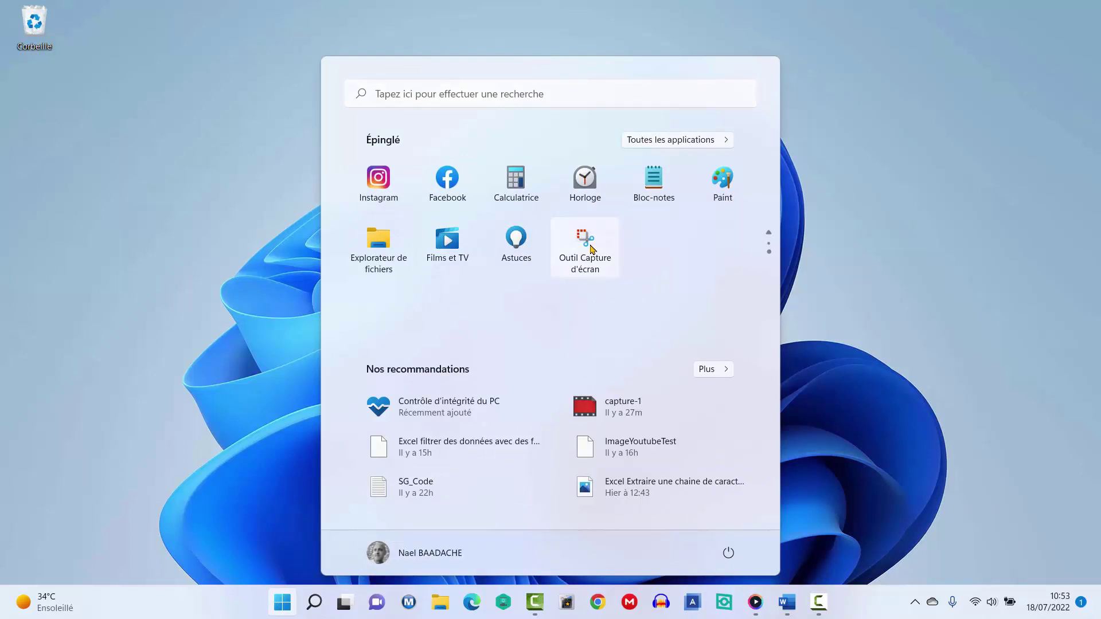
left_click_drag(592, 248, 562, 192)
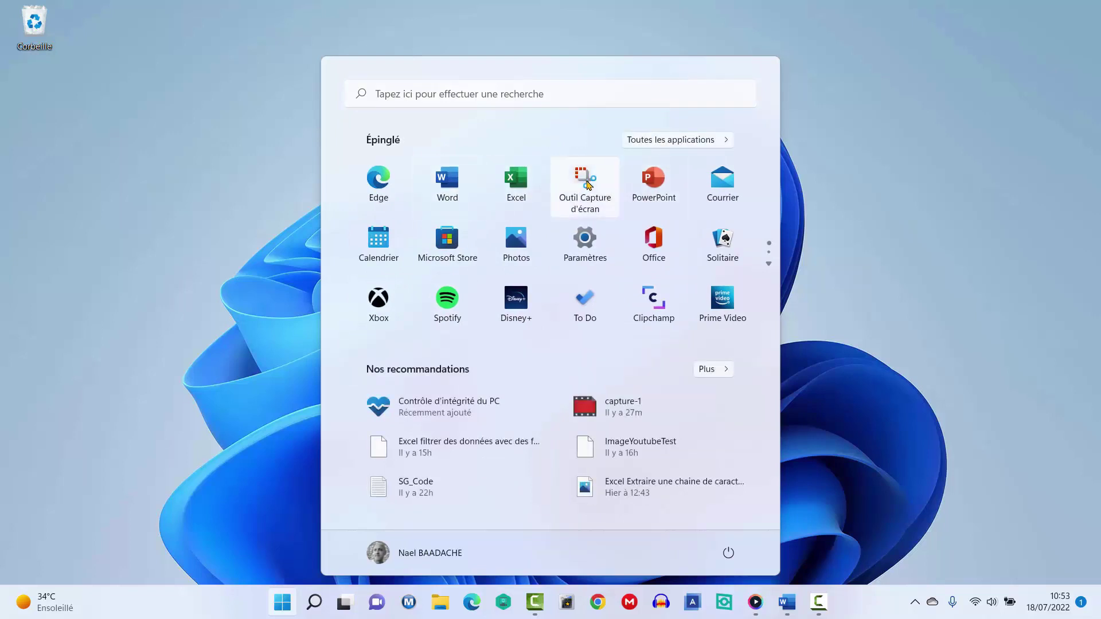
Unpin Outil Capture d'écran from the Start menu
right_click(589, 185)
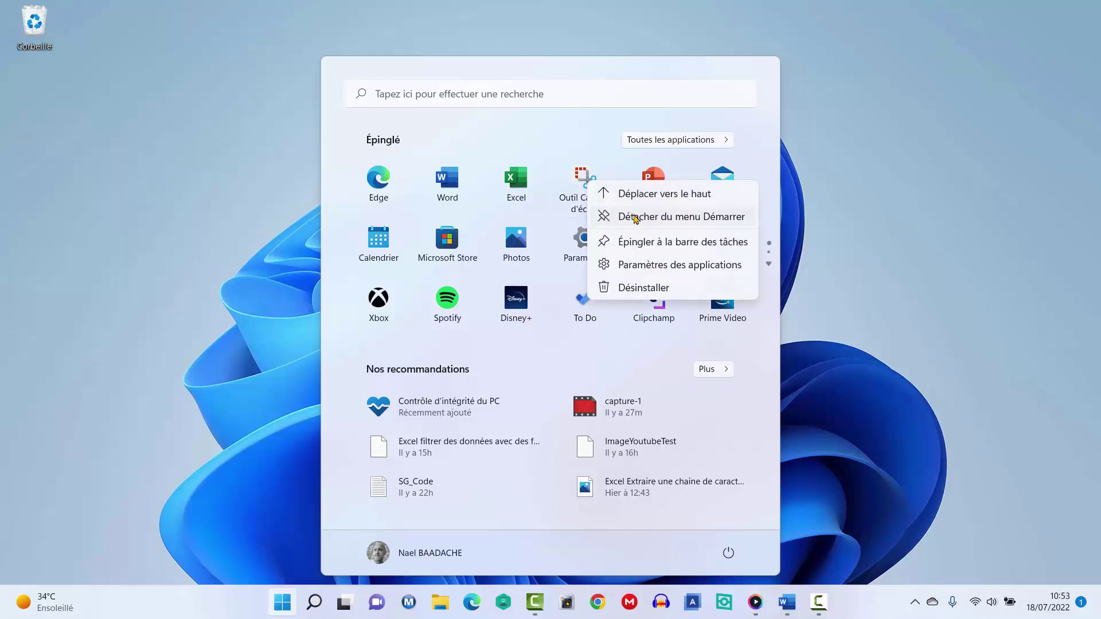
left_click(636, 217)
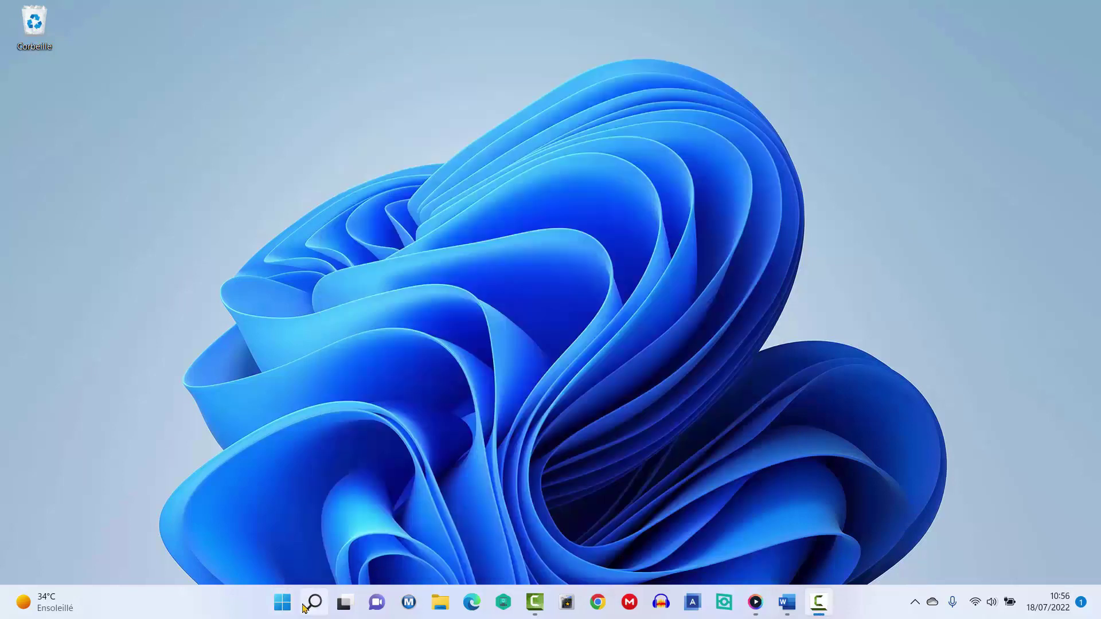
Search the Start menu for "blo" and view the results under Applications, Documents and Web, plus the list of additional categories
left_click(283, 604)
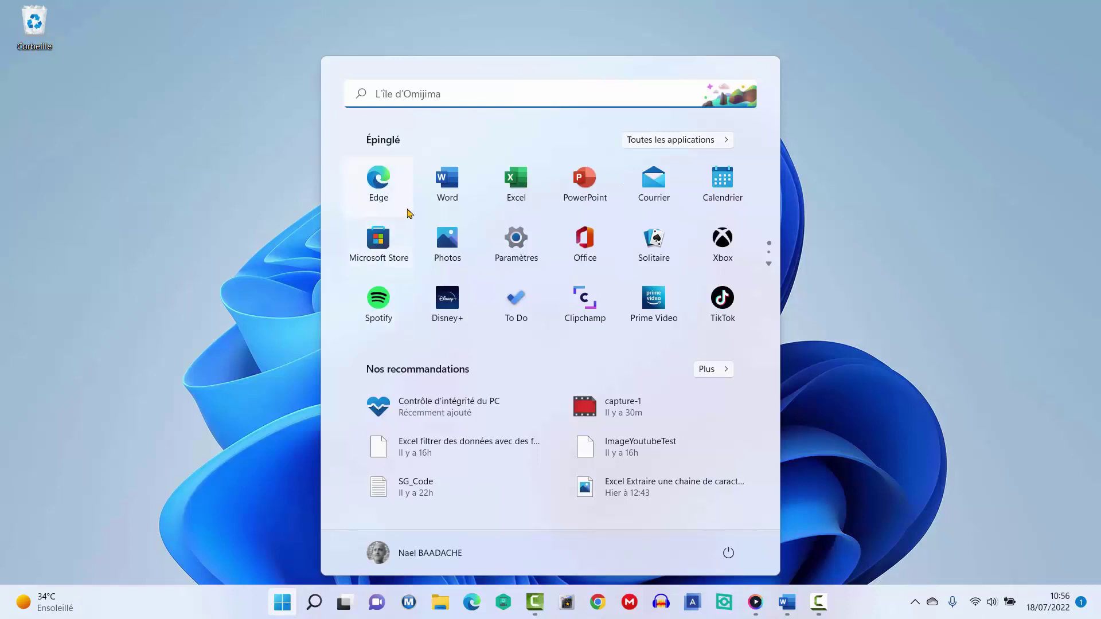
left_click(433, 96)
type("blo")
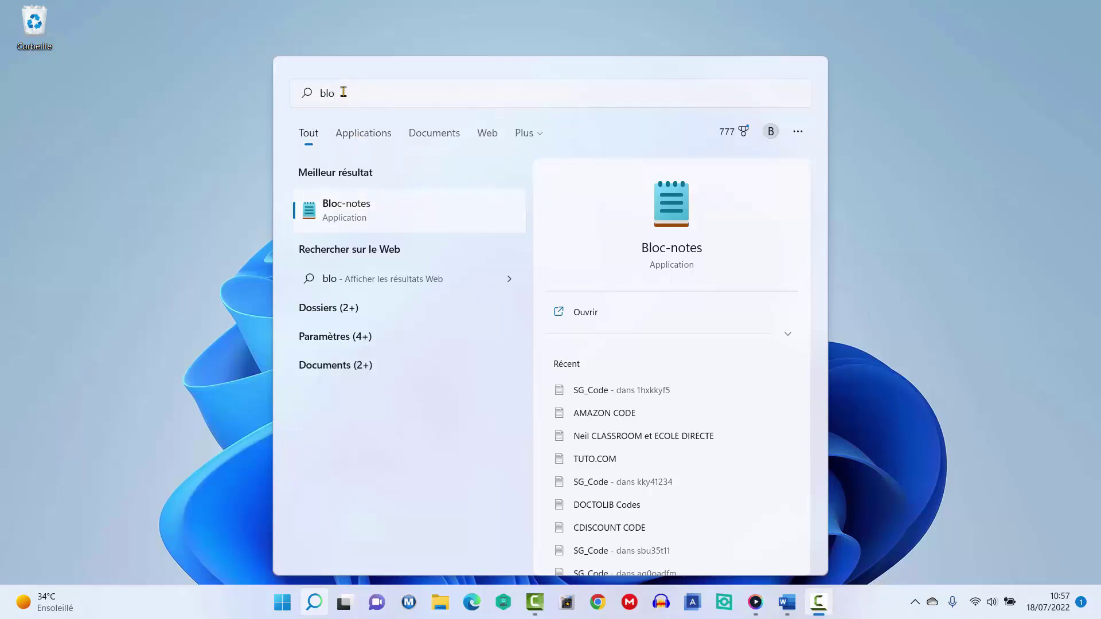
left_click(366, 139)
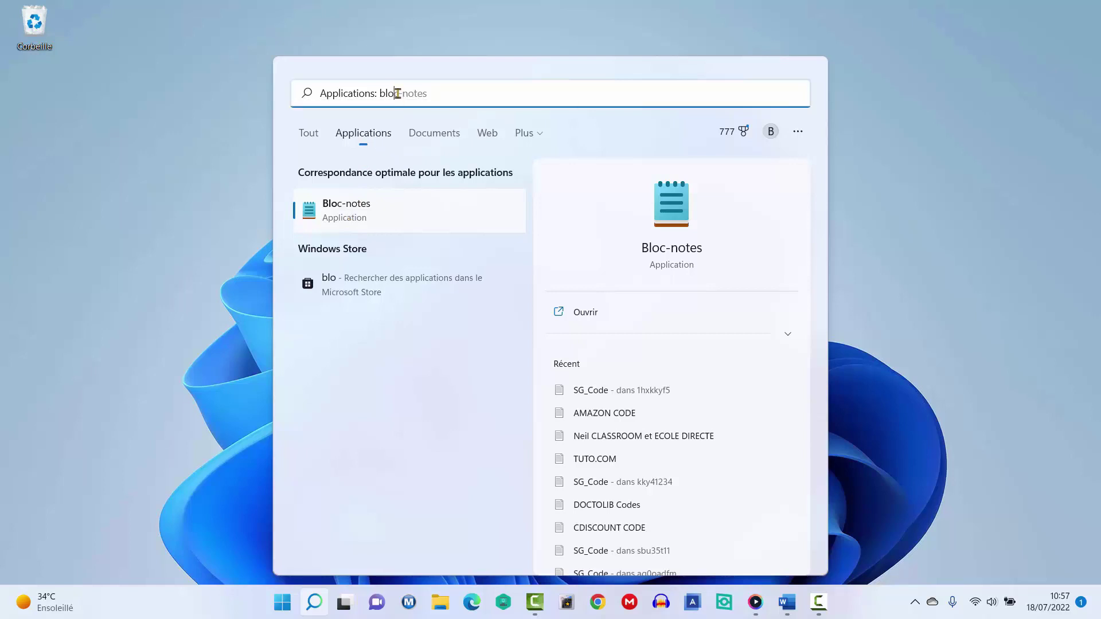
left_click(442, 133)
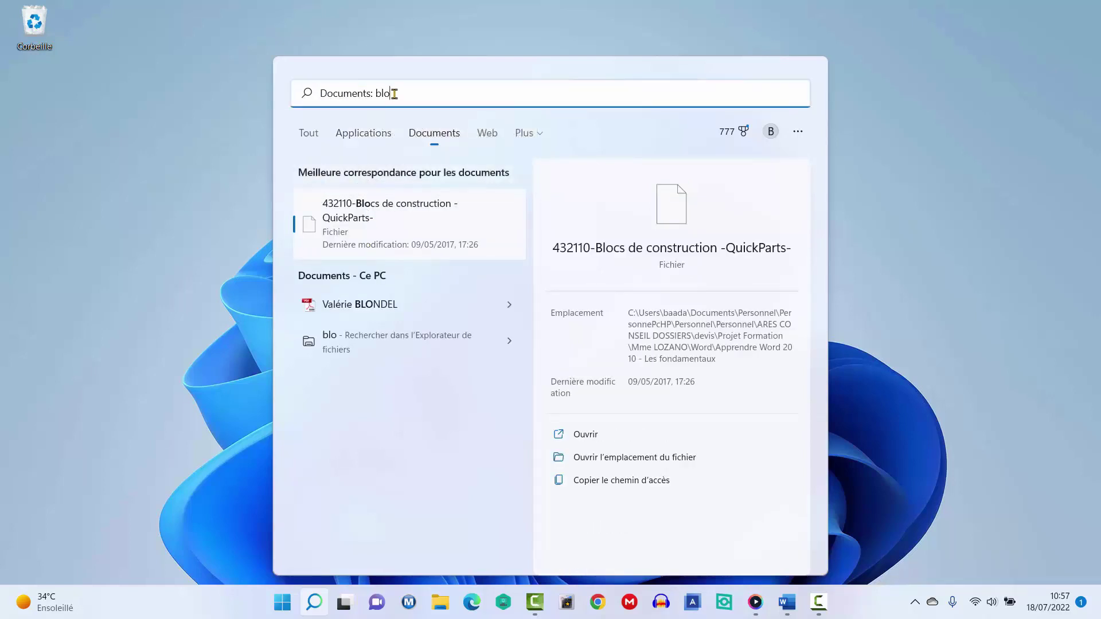
left_click(489, 136)
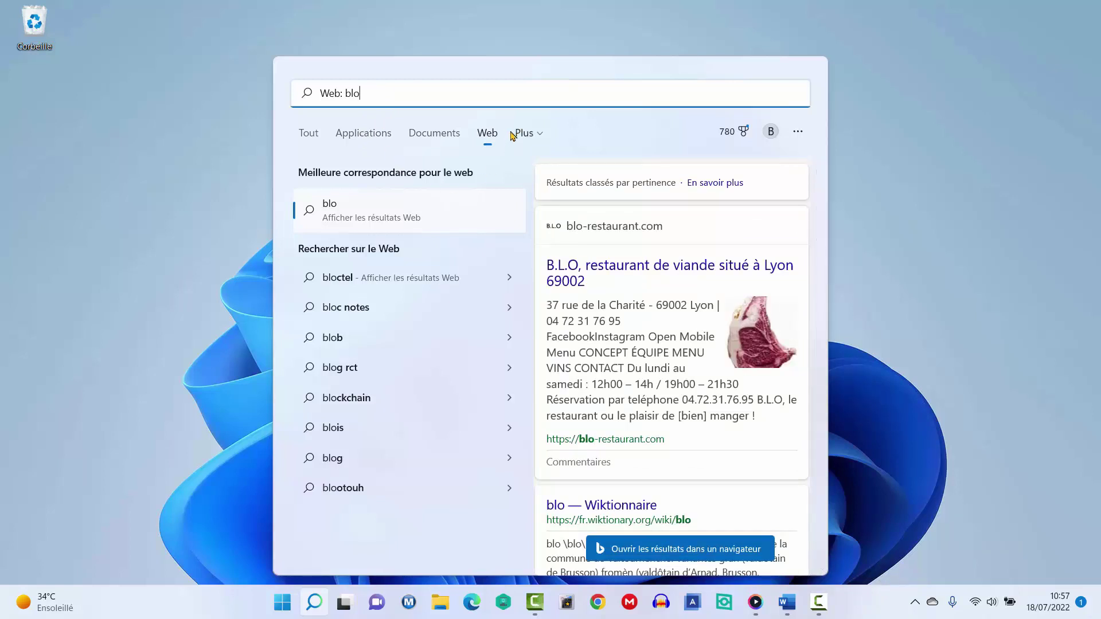
left_click(528, 134)
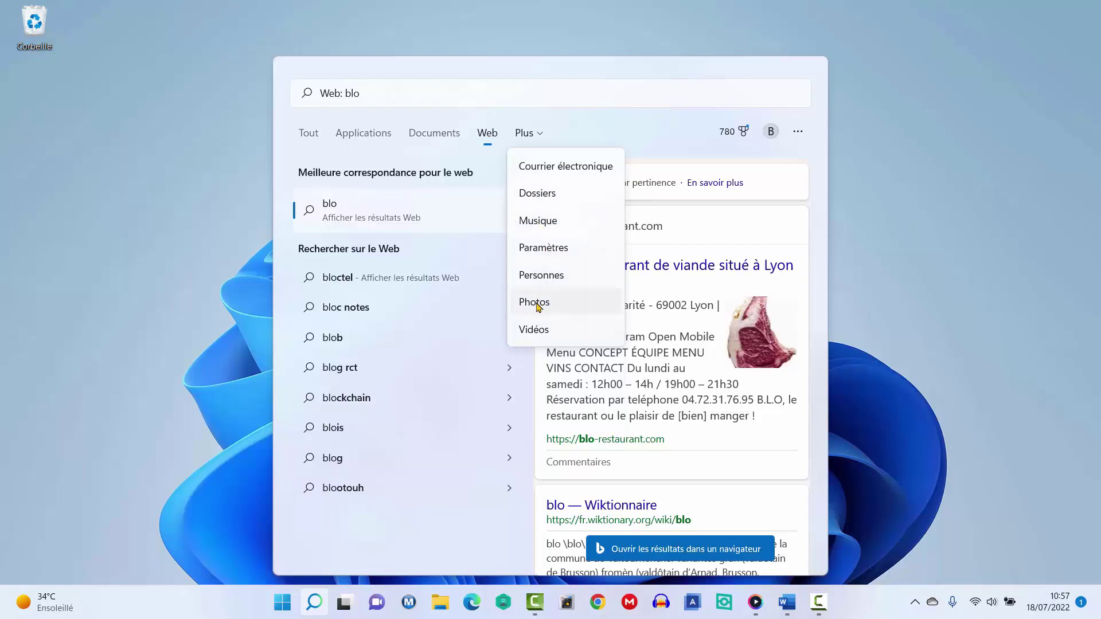
key("Escape")
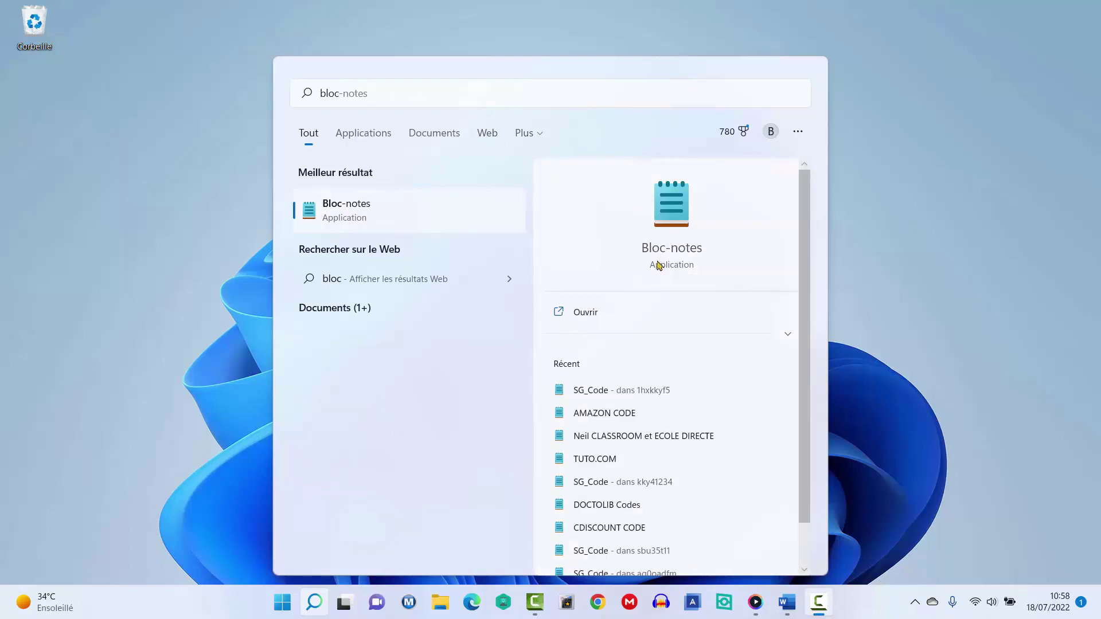
Show the web results for "bloc" and browse through the definitions, dictionary links and videos in the preview
left_click(489, 134)
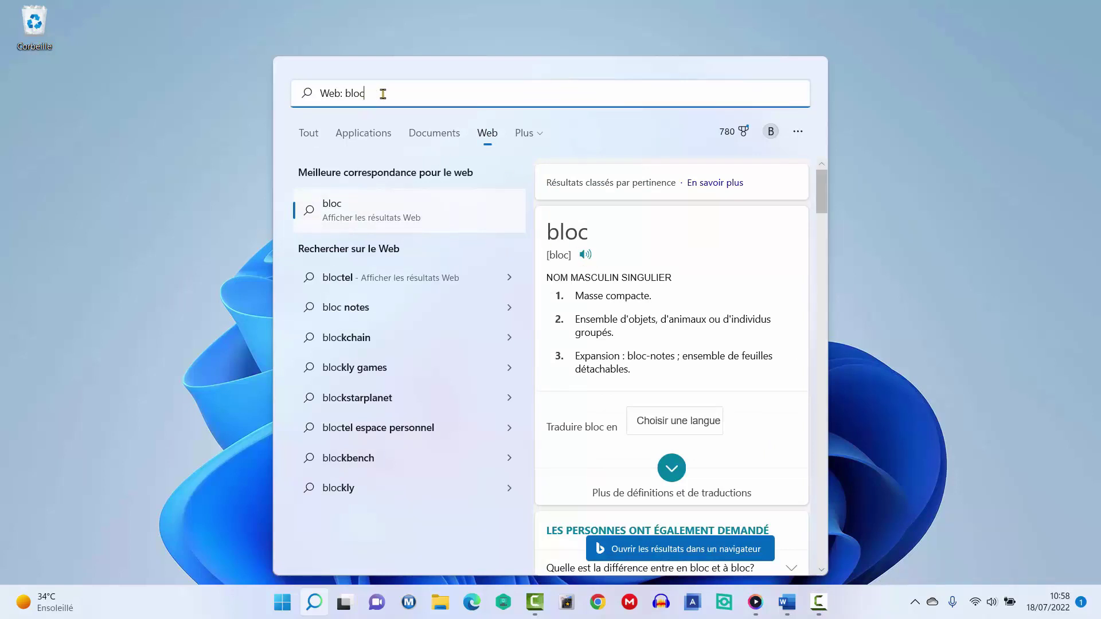
scroll(639, 292, "down", 10)
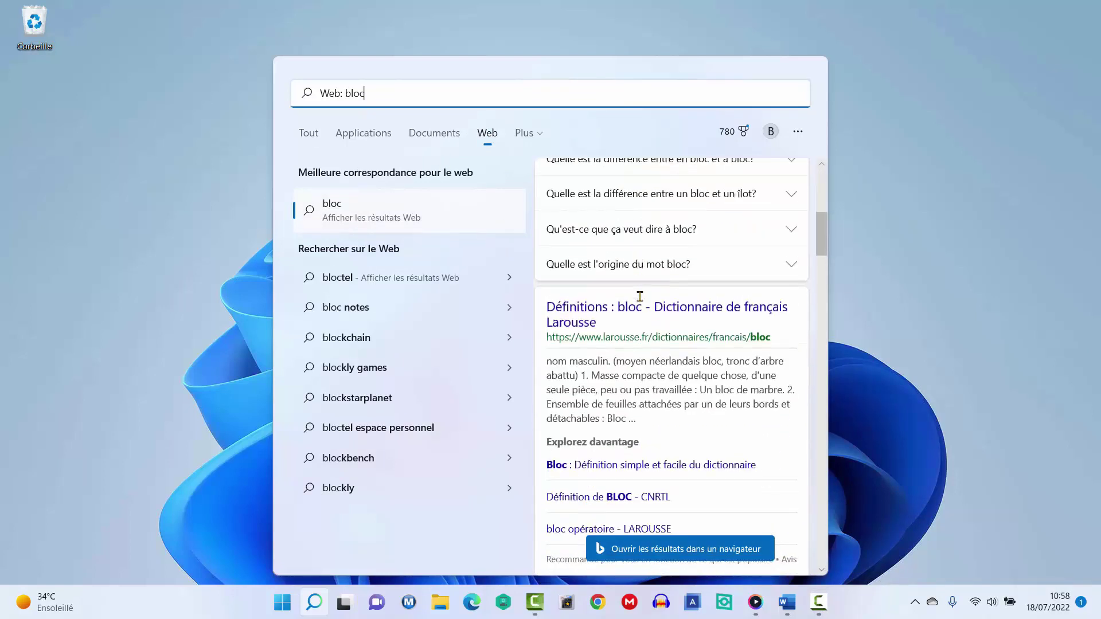
scroll(639, 297, "down", 4)
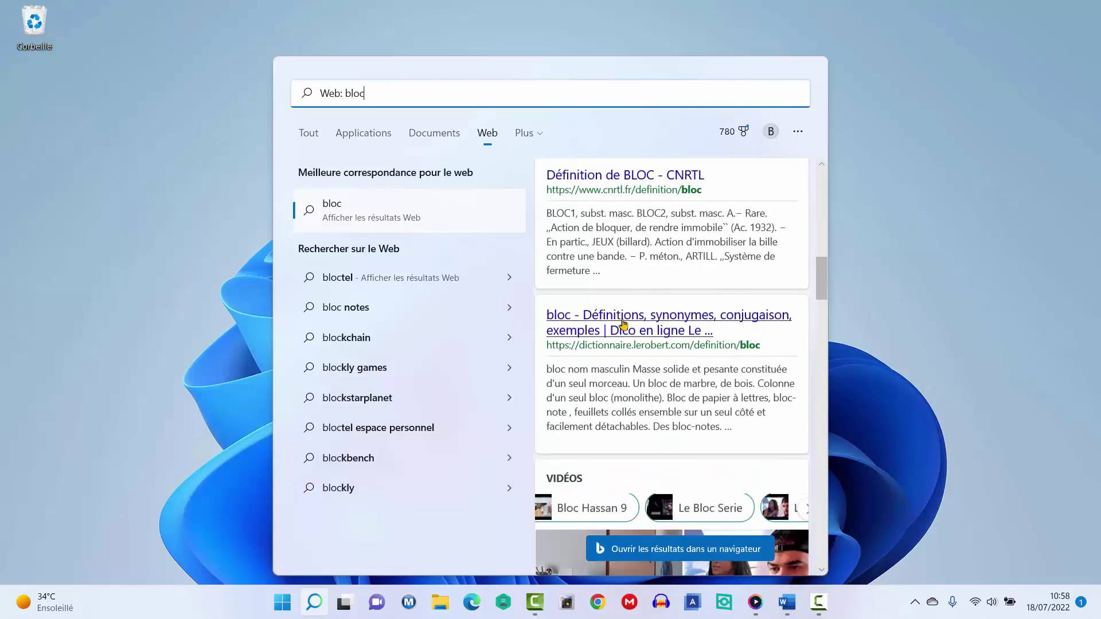
scroll(624, 324, "down", 2)
scroll(624, 324, "down", 5)
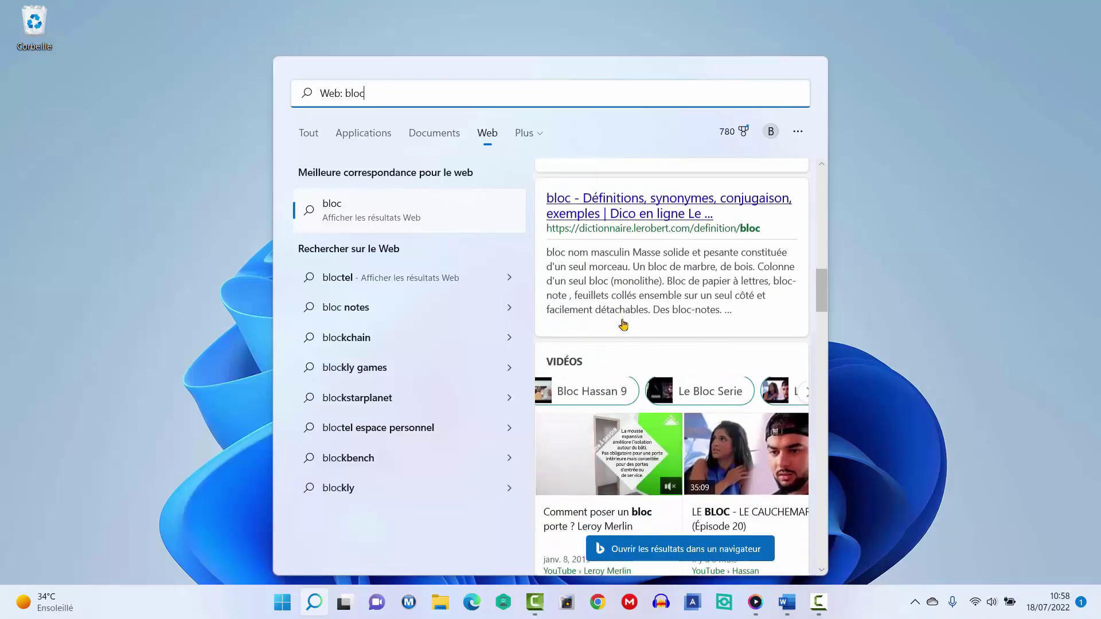
scroll(624, 324, "down", 3)
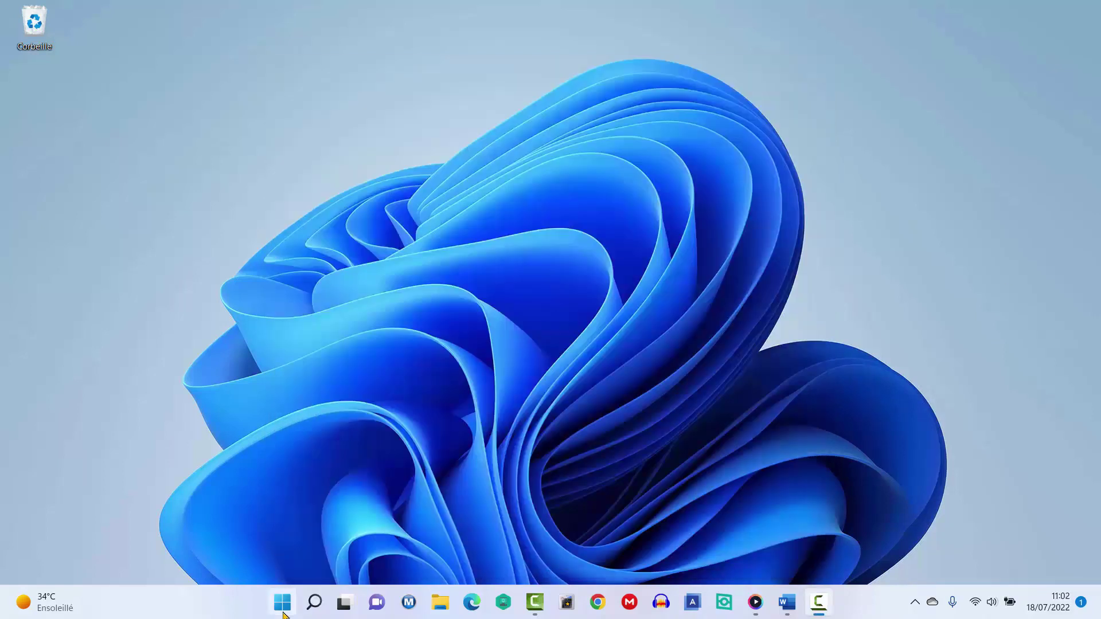
Open the Start menu and switch between the first and second pages of pinned apps, returning to the first
left_click(285, 613)
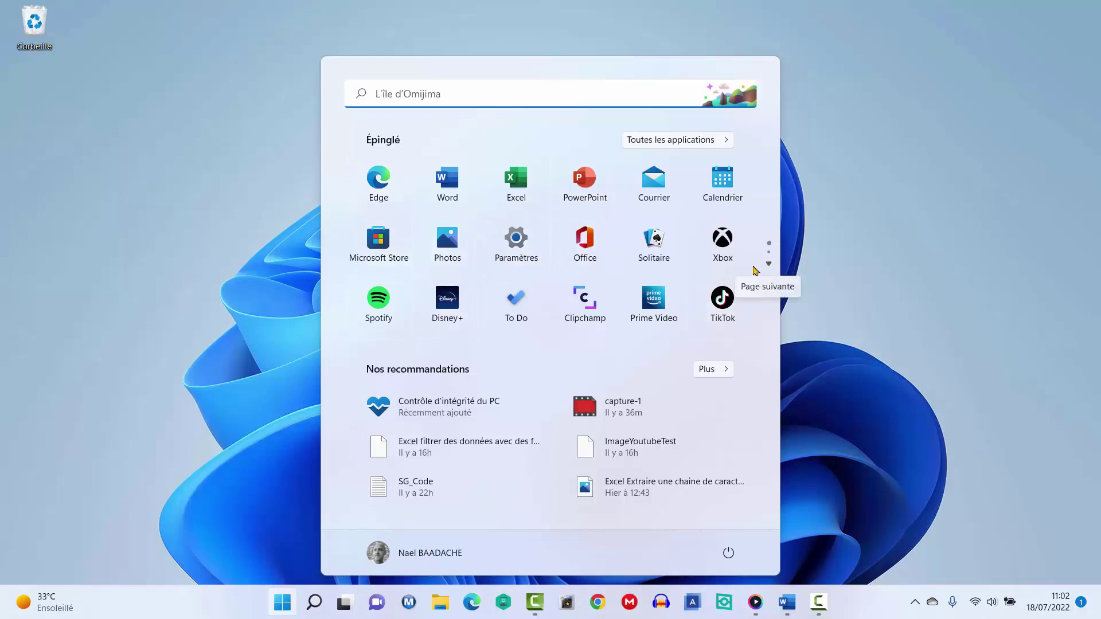
scroll(511, 209, "down", 1)
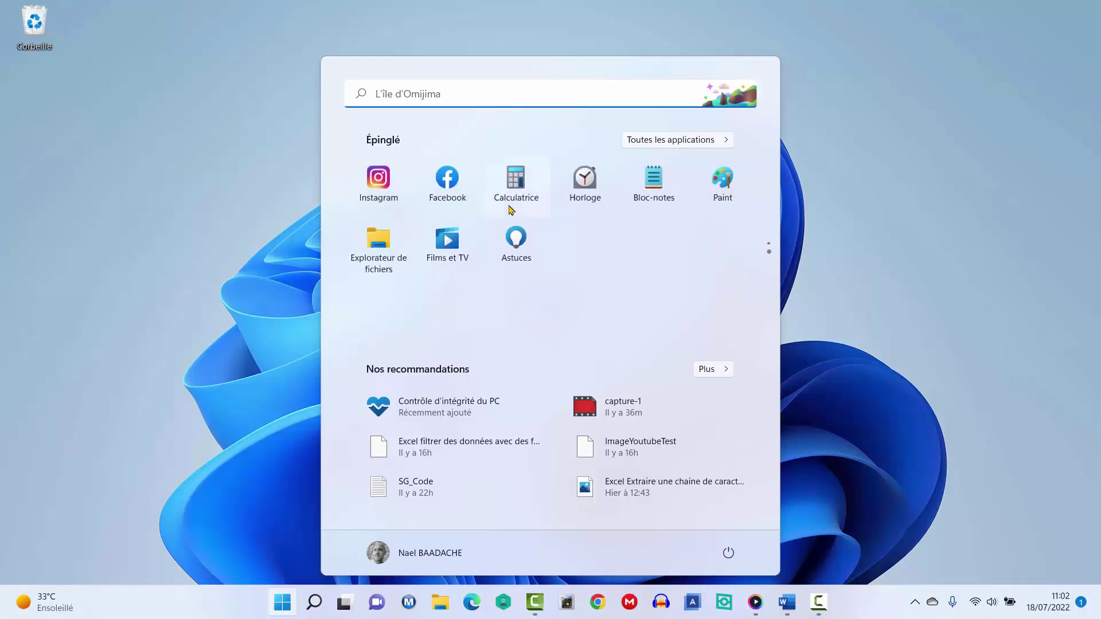
scroll(511, 210, "up", 1)
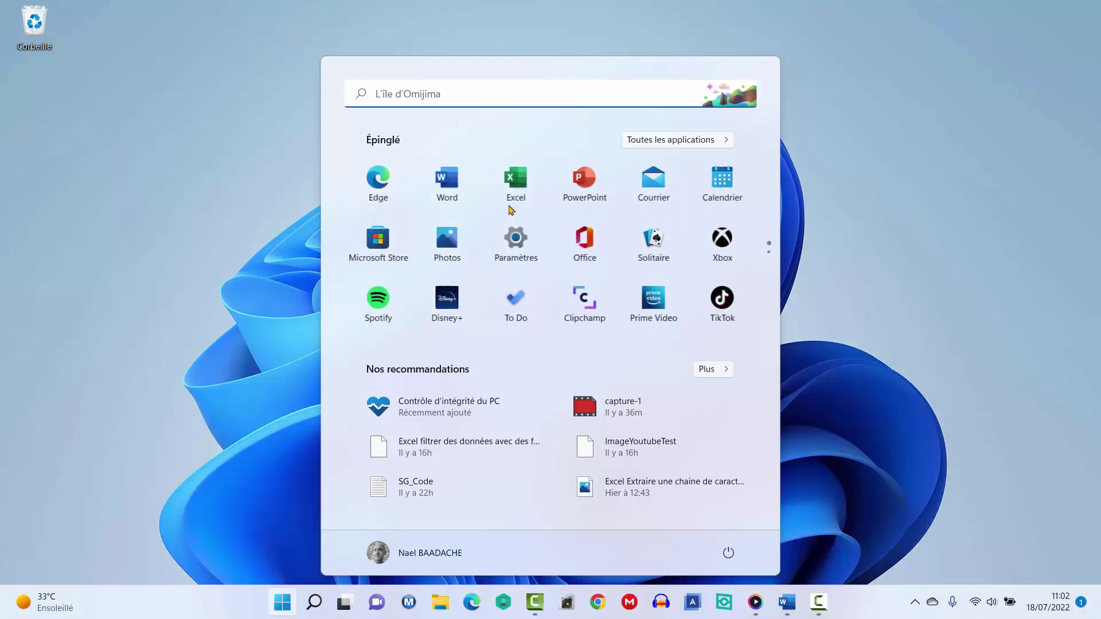
left_click(770, 266)
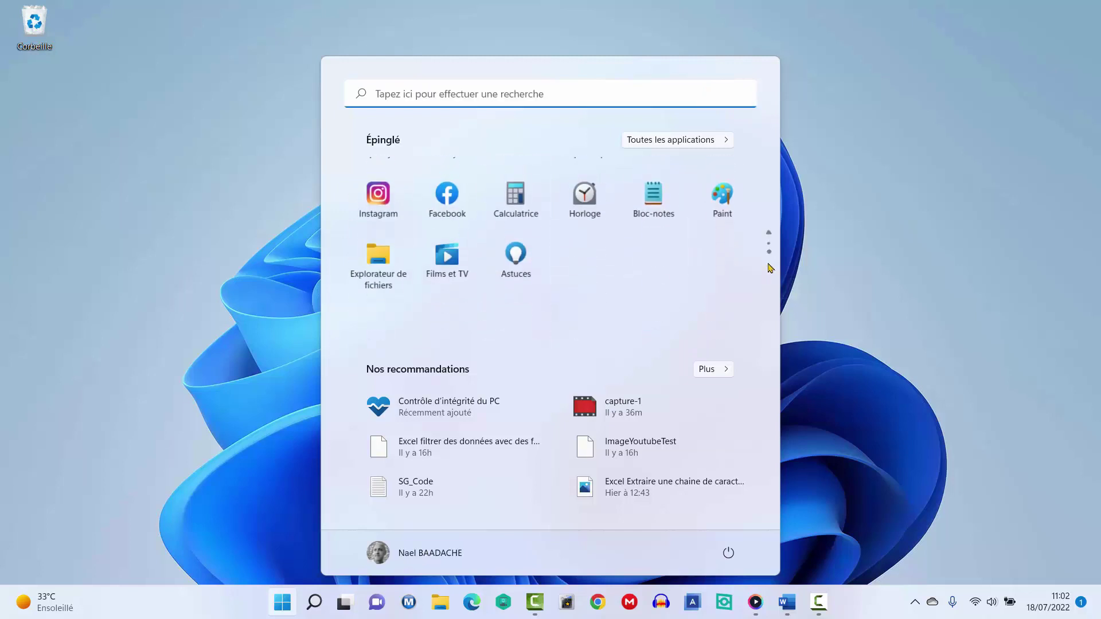
left_click(769, 234)
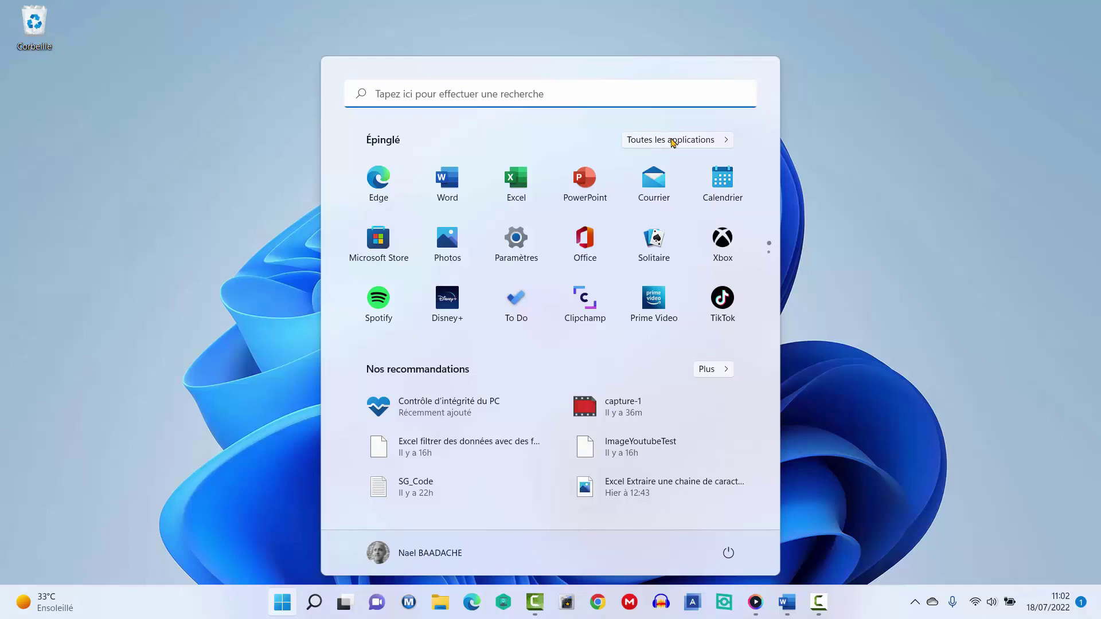
Browse the alphabetical list of all applications and return to the pinned apps
left_click(672, 141)
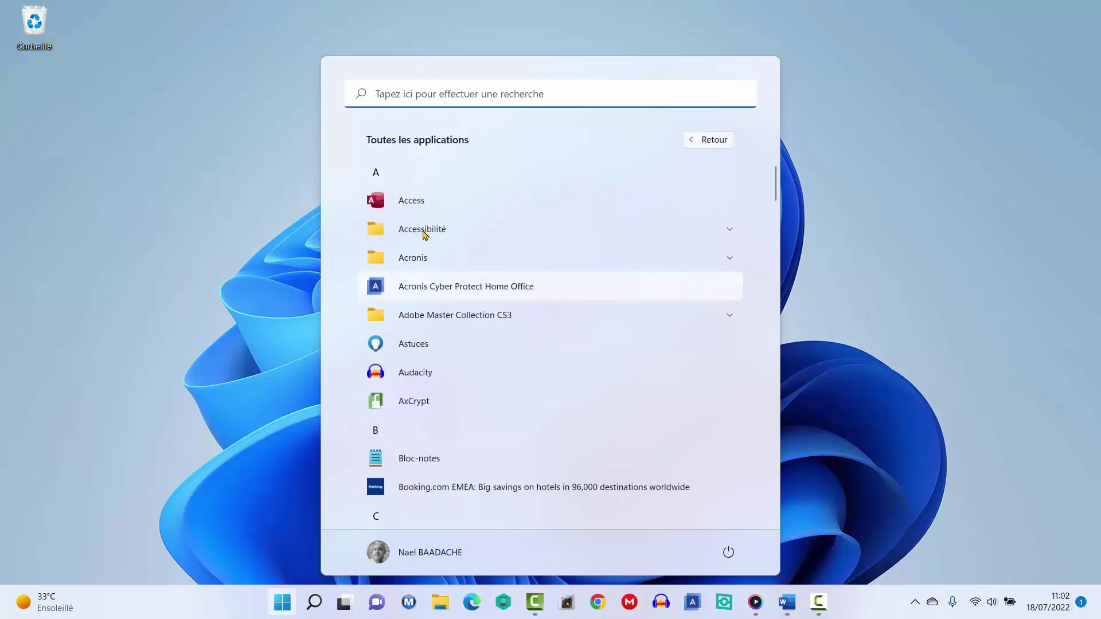
scroll(418, 210, "down", 15)
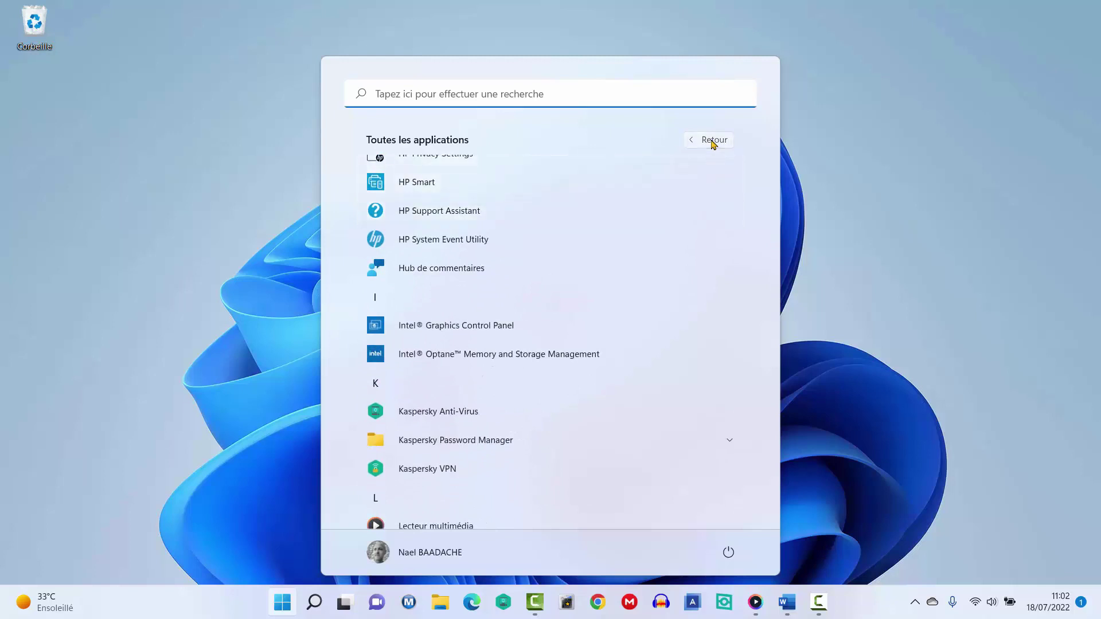
left_click(714, 142)
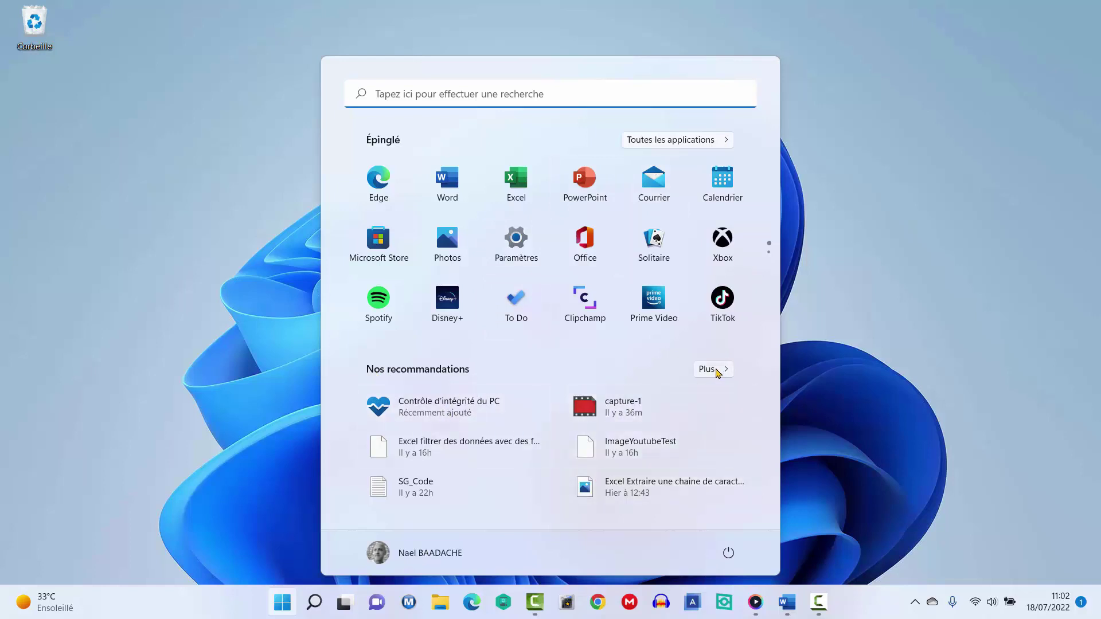
View the full list of recommended items, return to the main Start view and close the Start menu
left_click(717, 370)
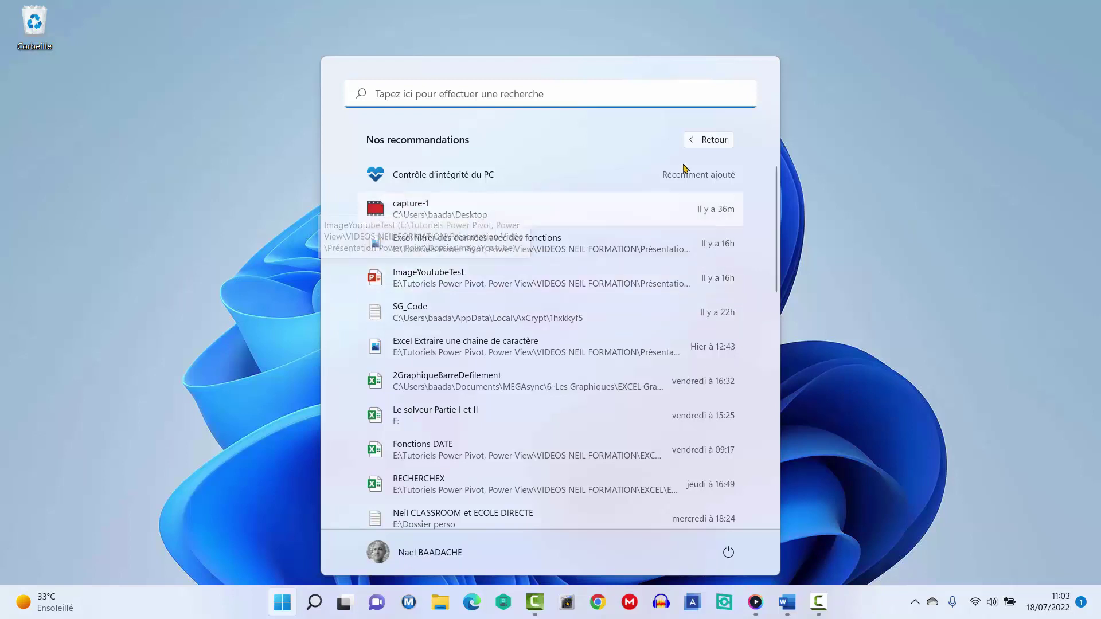
left_click(708, 141)
key("Escape")
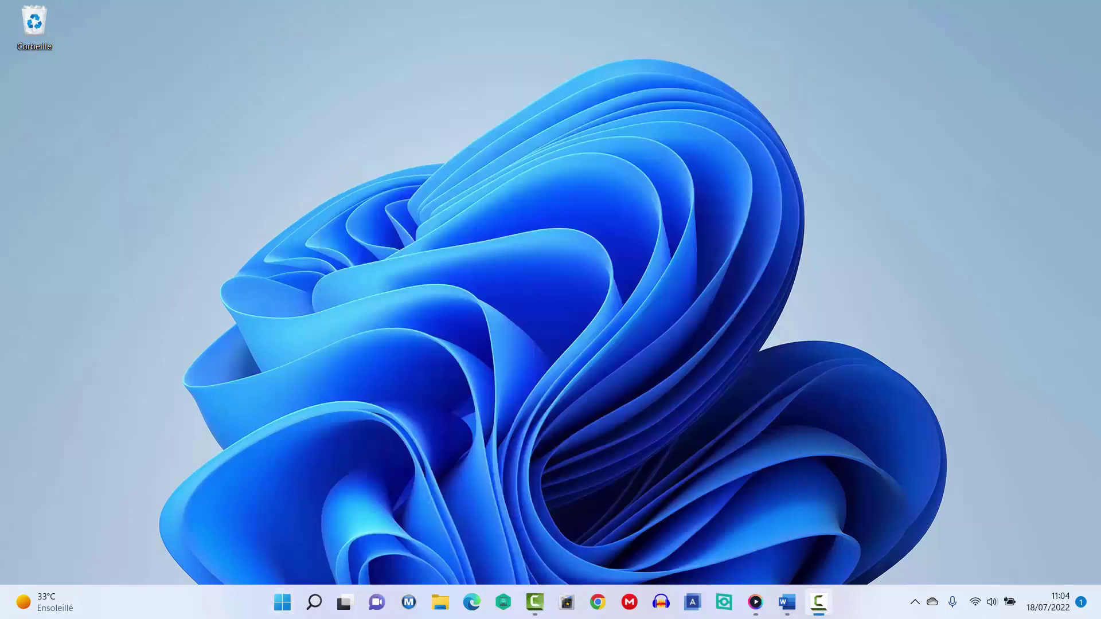
Search for "param", open Paramètres, apply the dark purple glow theme under Personnalisation and close the settings
left_click(283, 604)
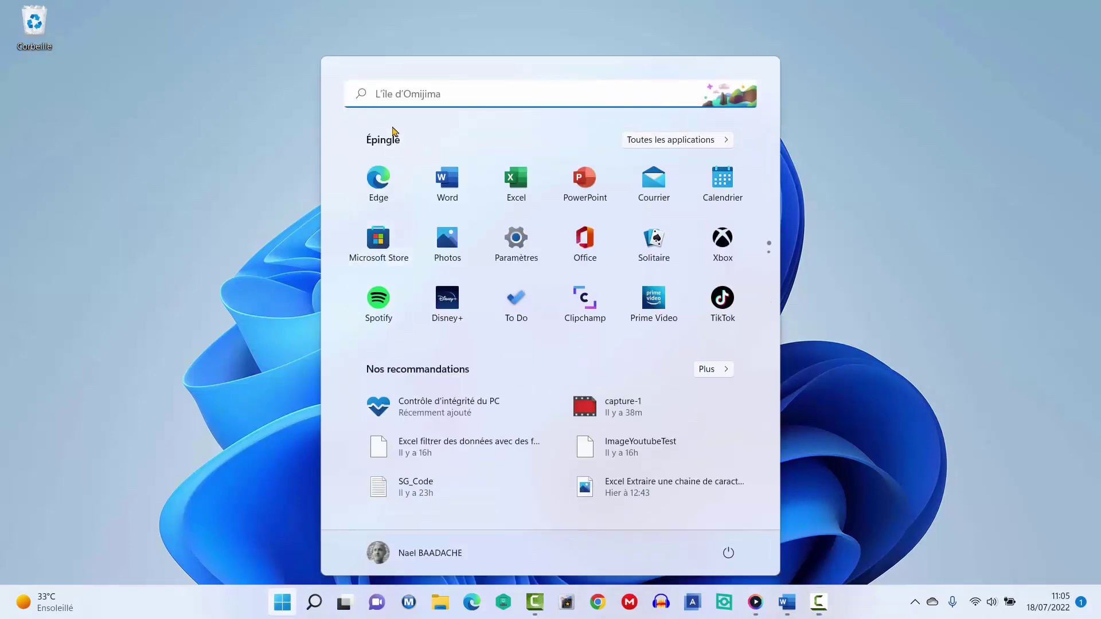
type("param")
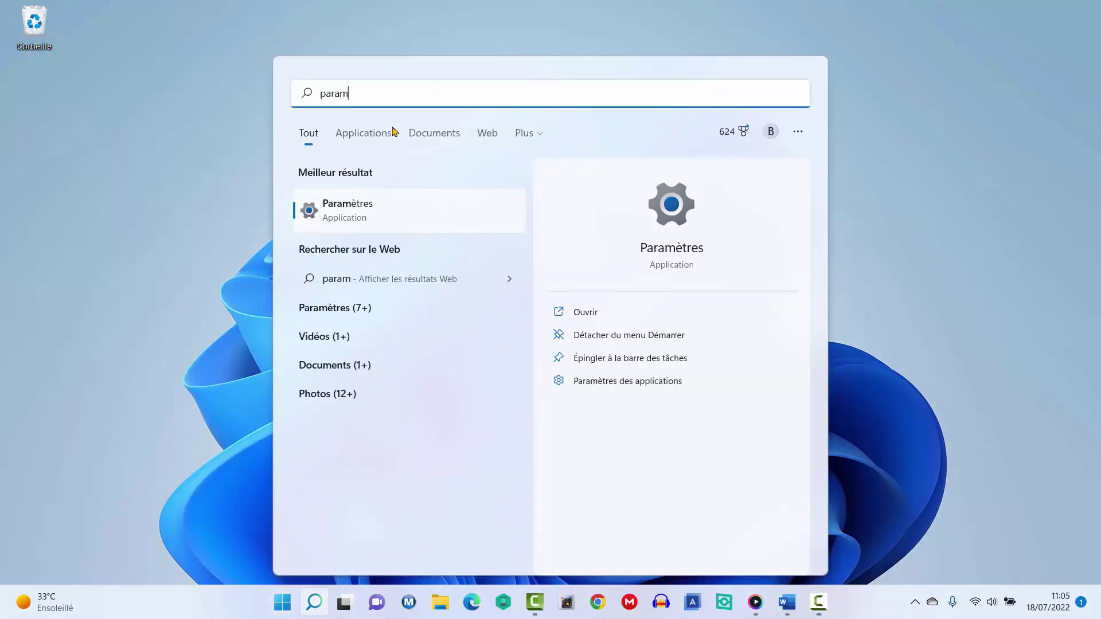
left_click(354, 220)
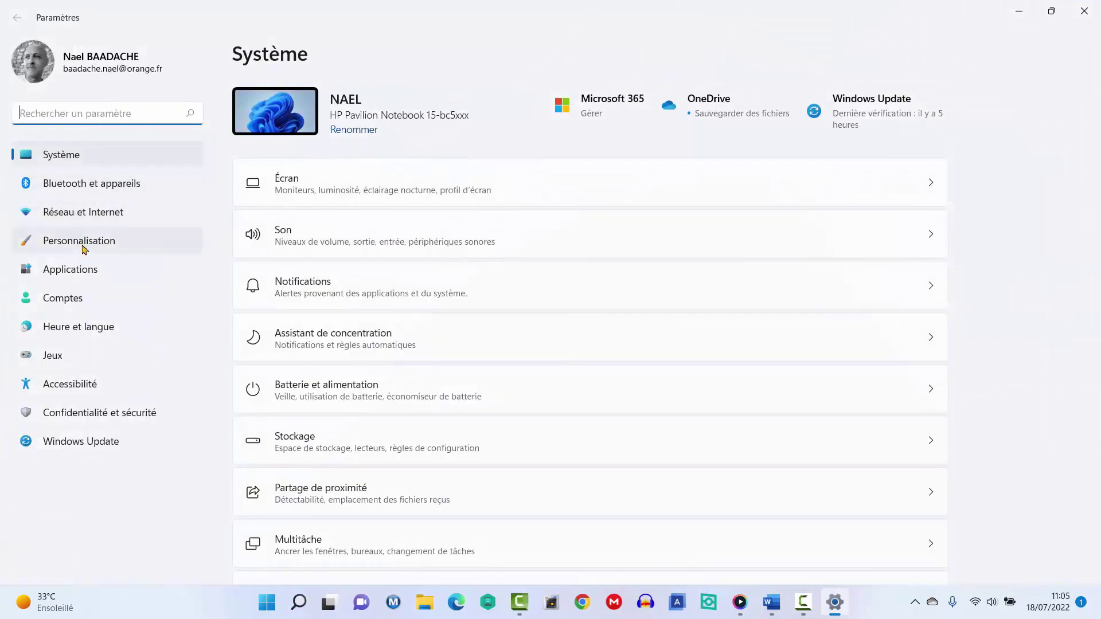
left_click(85, 248)
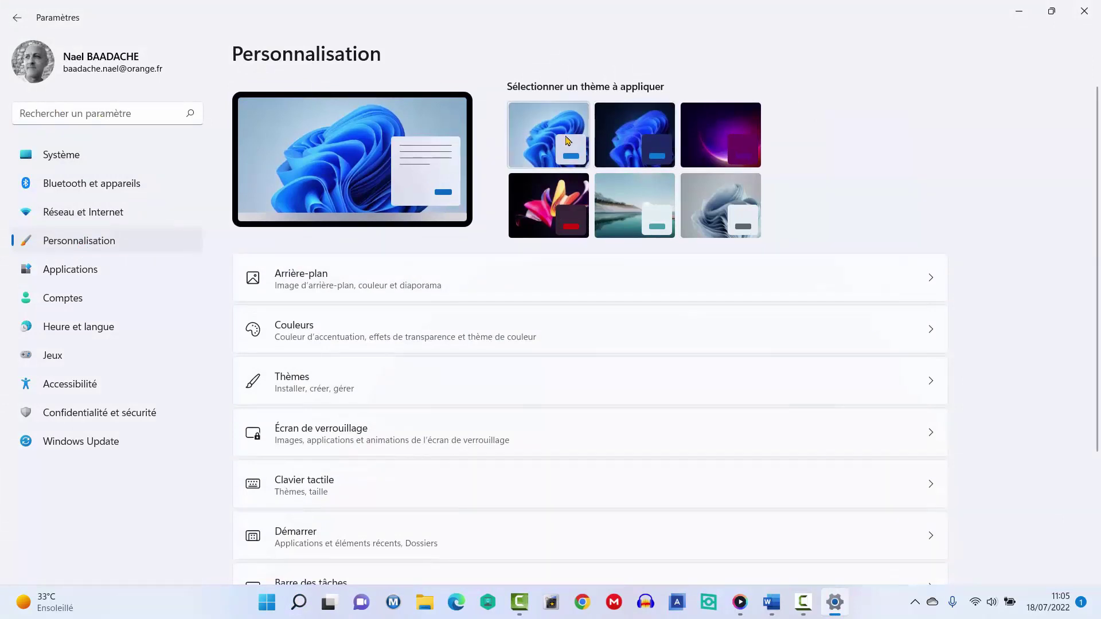
left_click(716, 145)
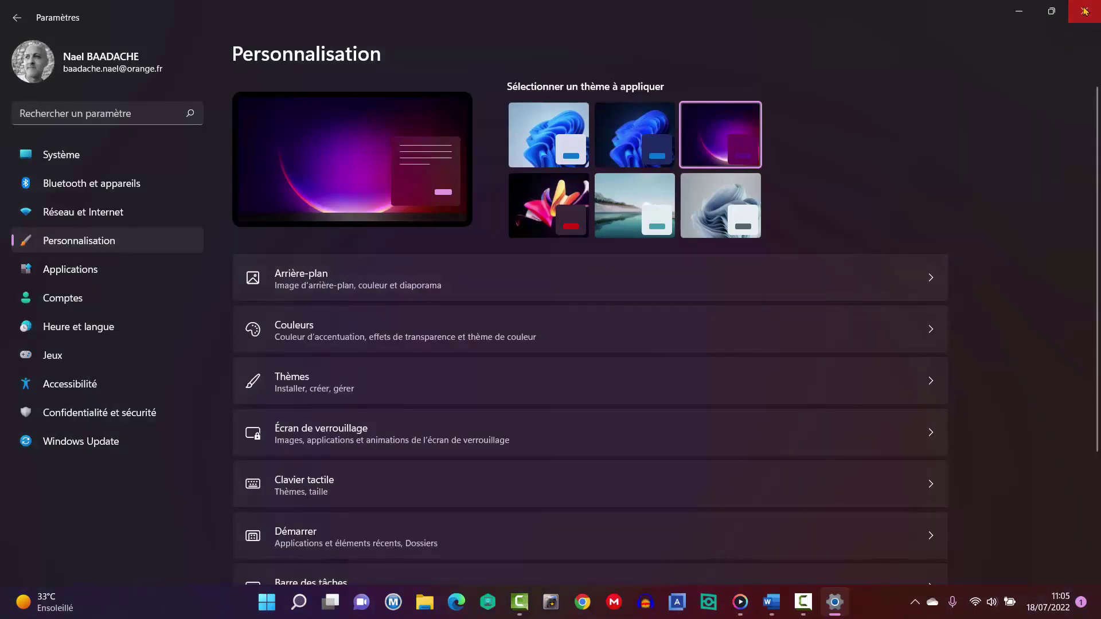
left_click(1085, 11)
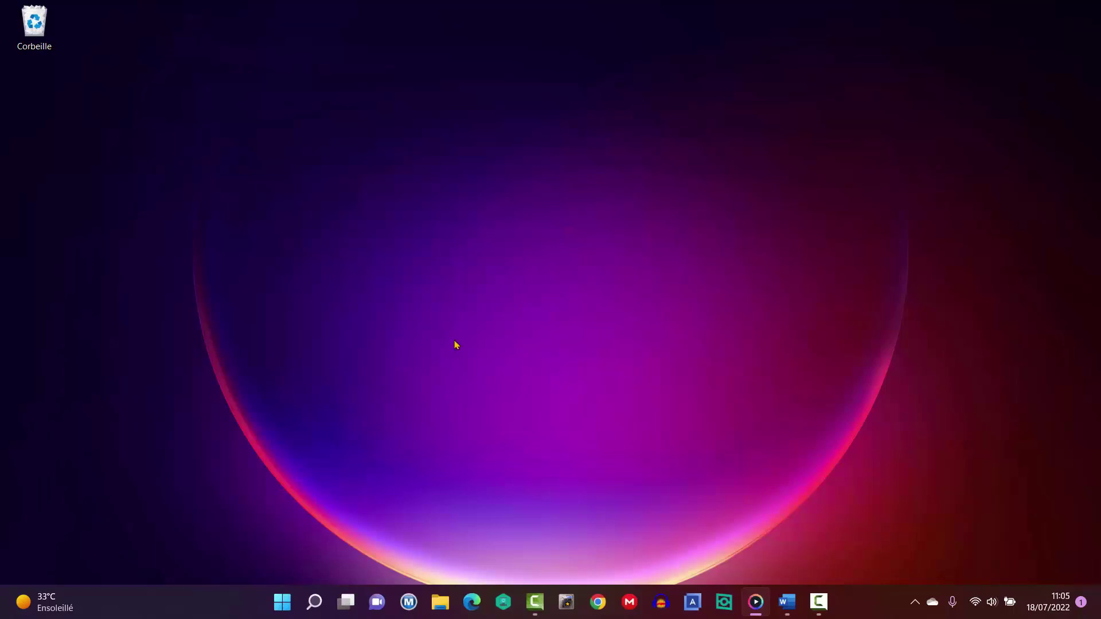
Reopen Paramètres by searching for "param", apply the Windows (clair) theme under Personnalisation and close the settings
left_click(283, 603)
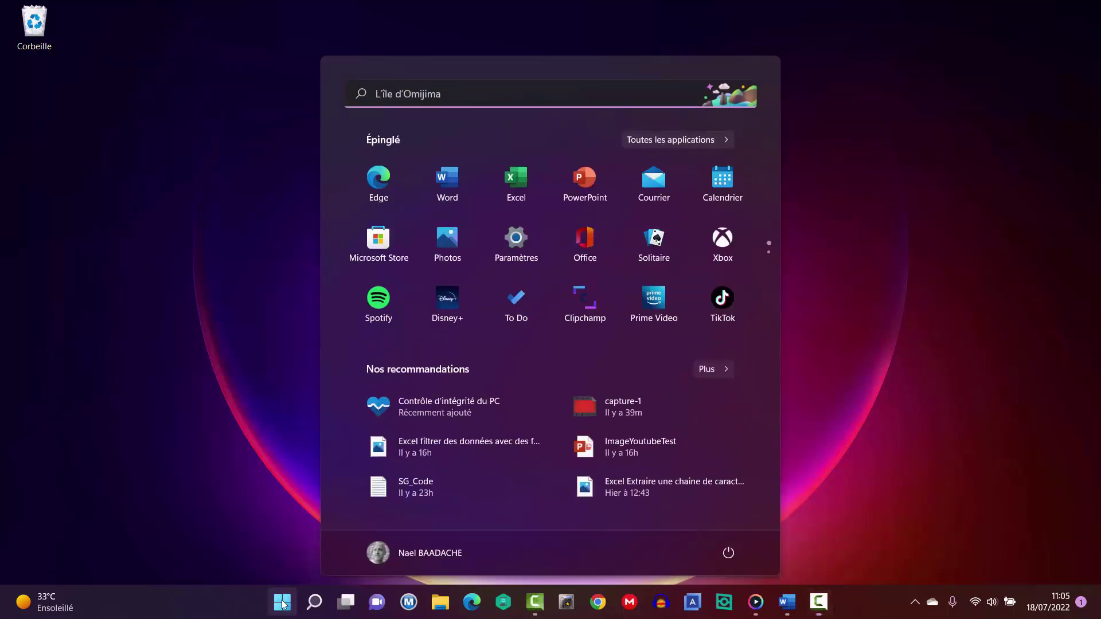
type("param")
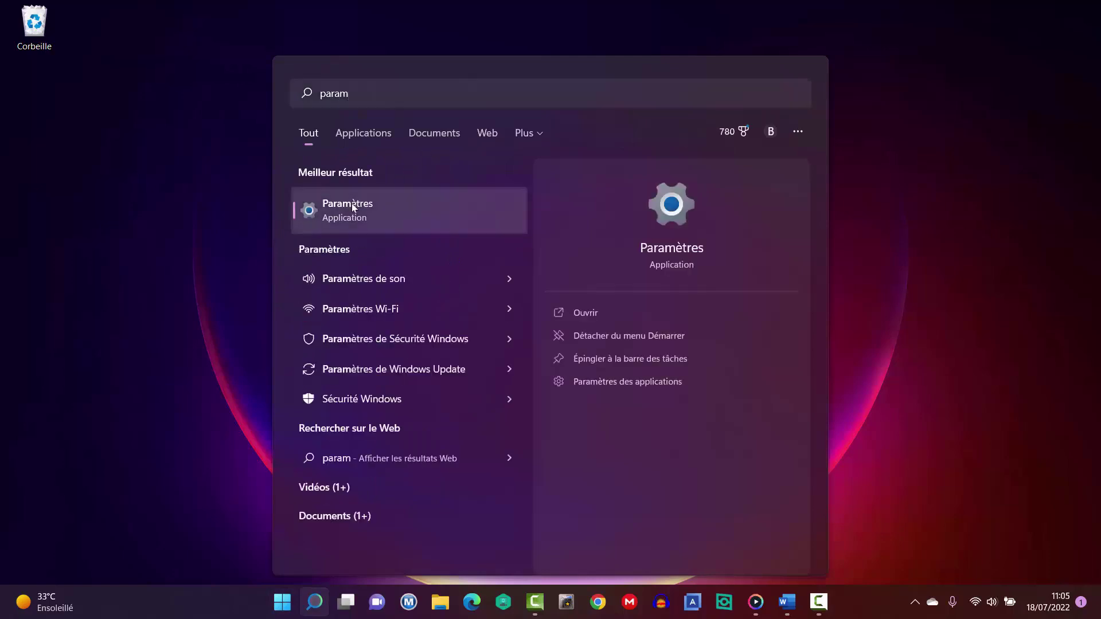
left_click(352, 207)
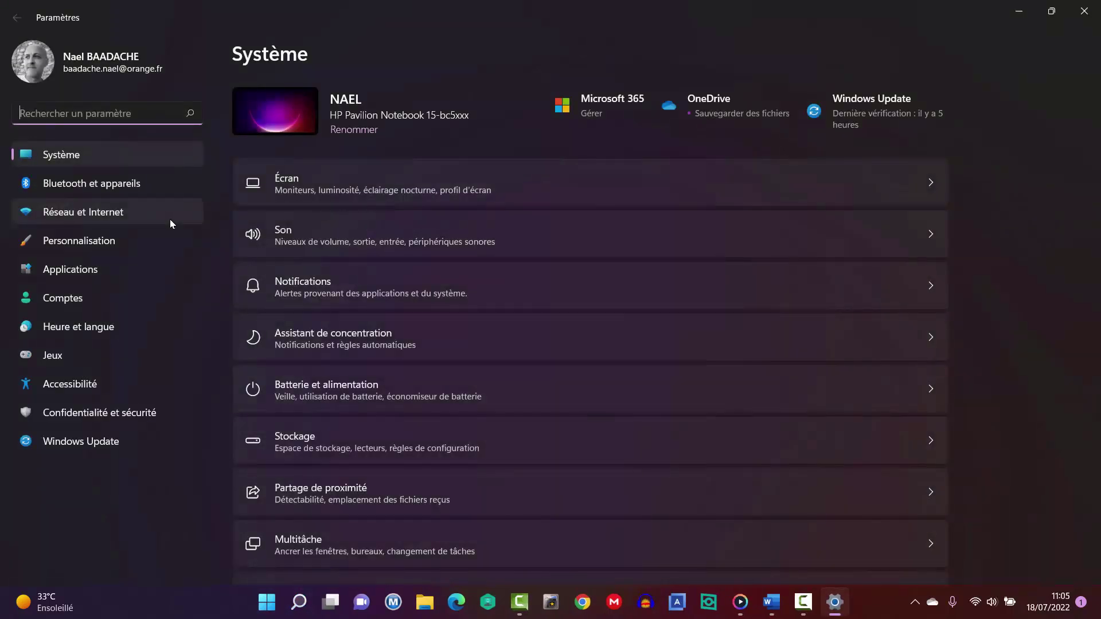
left_click(88, 240)
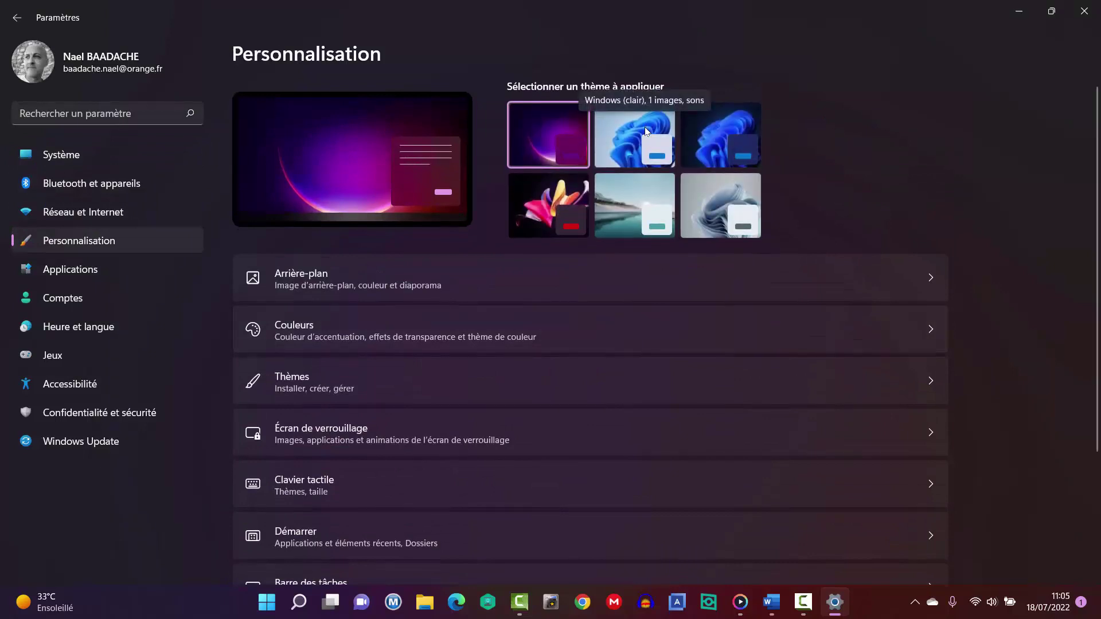
left_click(647, 132)
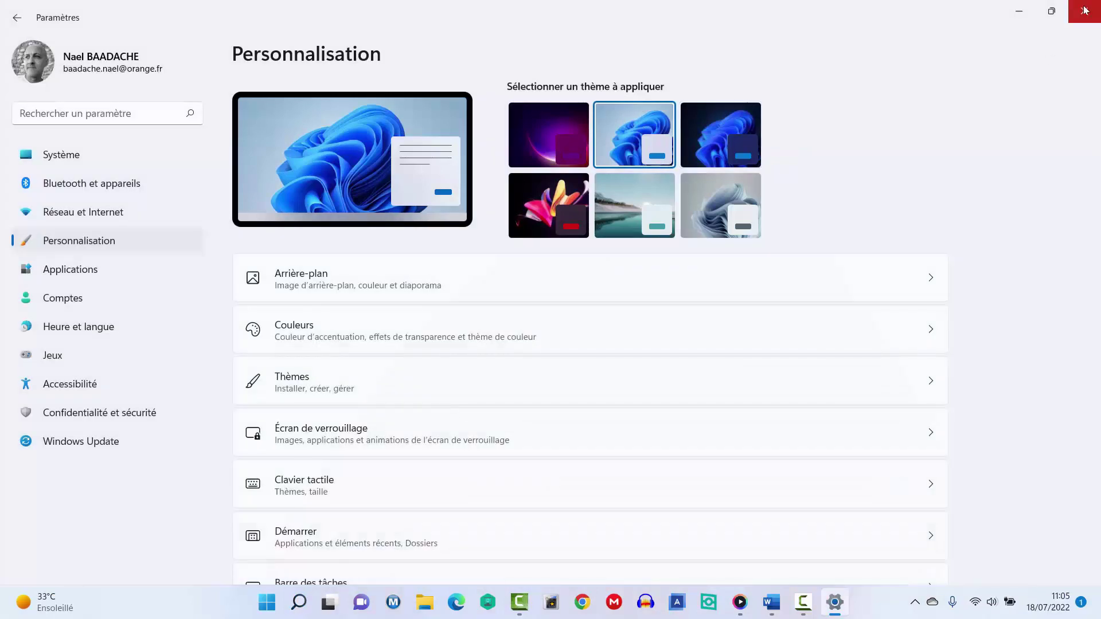
left_click(1084, 10)
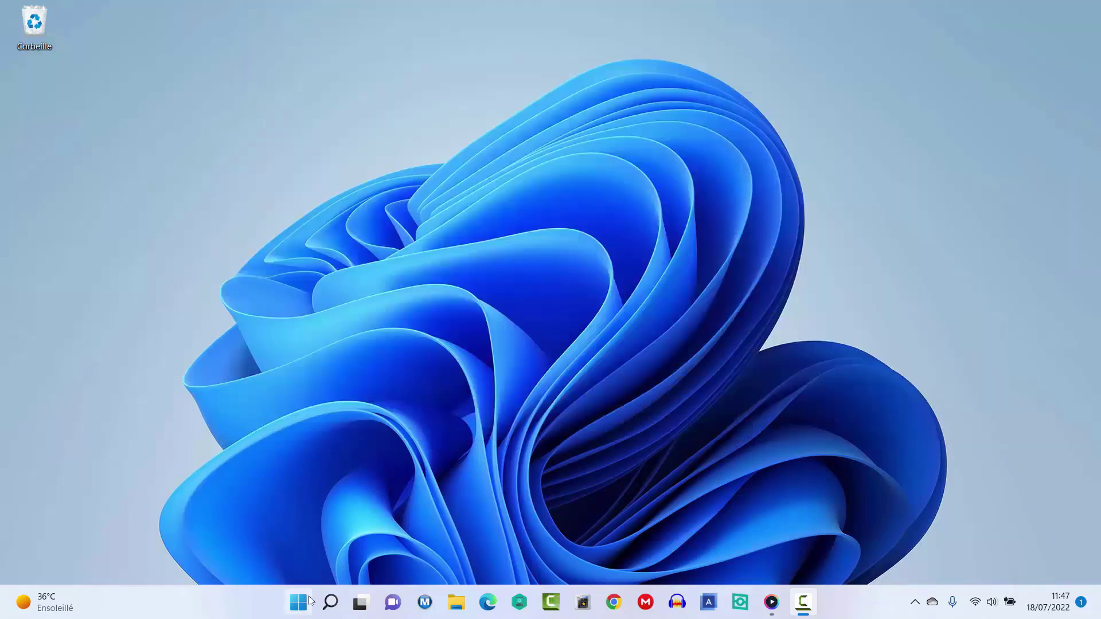
Search for "param", open Paramètres and display the PIN (Windows Hello) entry in the Options de connexion under Comptes
left_click(300, 604)
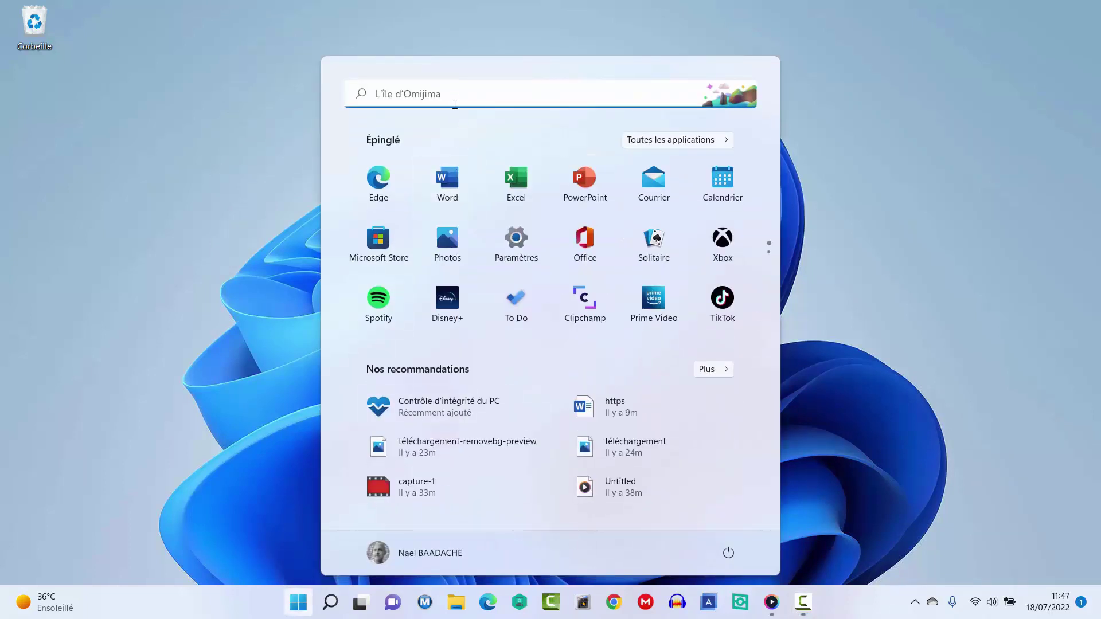
left_click(454, 94)
type("param")
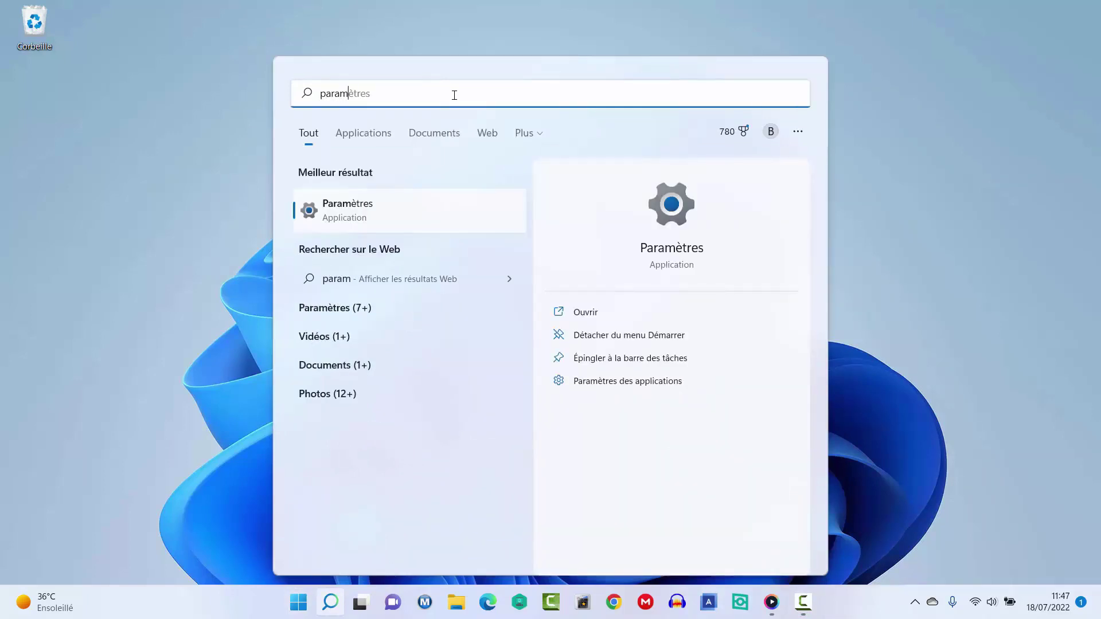
key("Return")
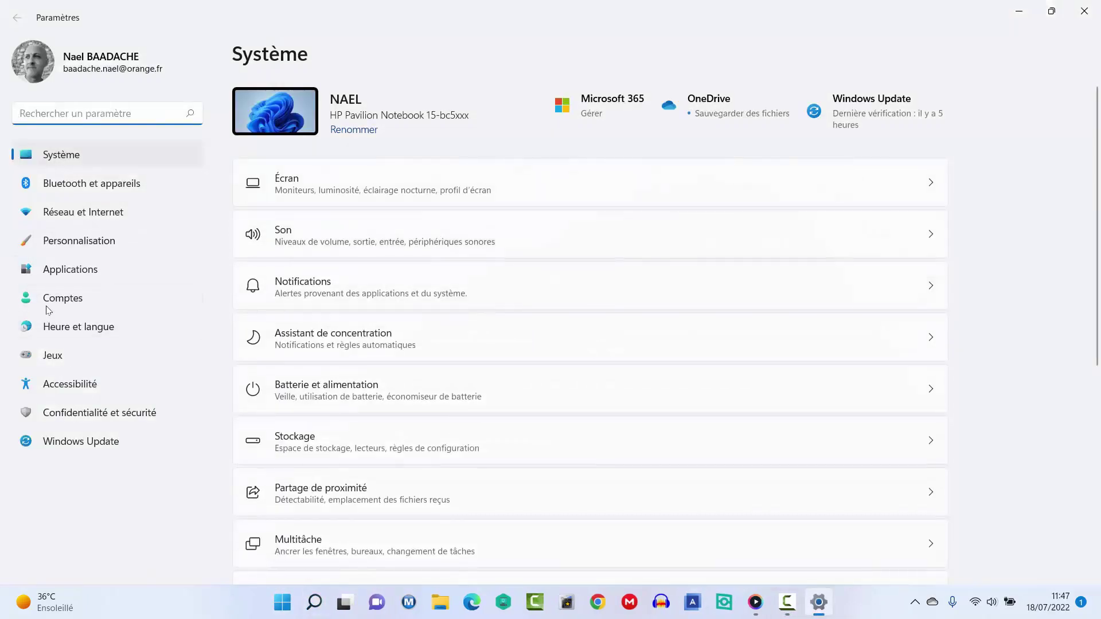
left_click(77, 304)
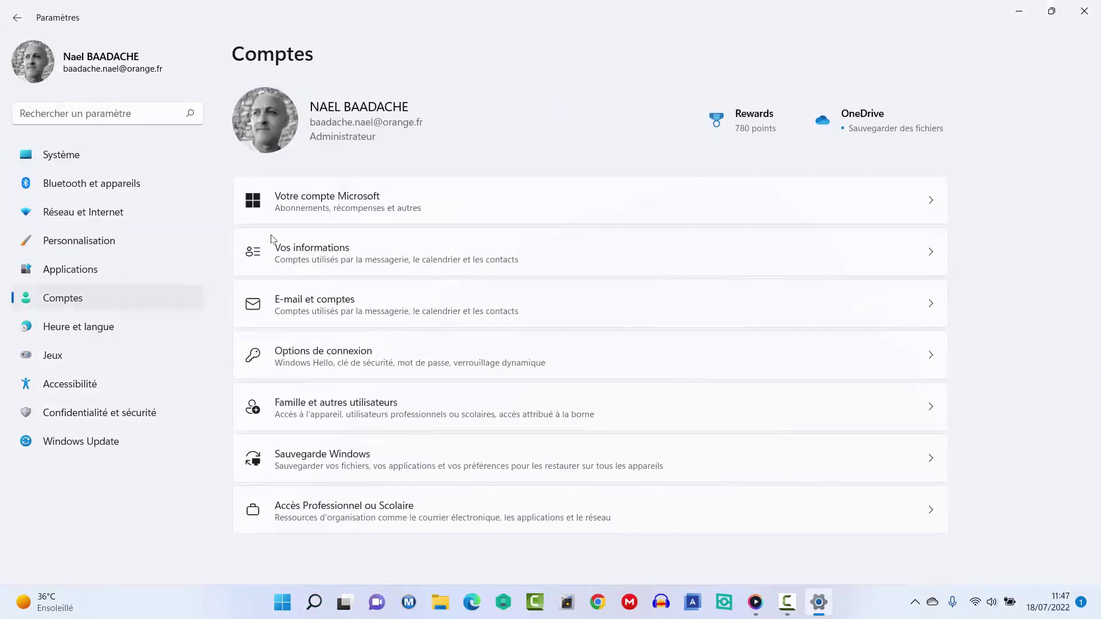
left_click(308, 355)
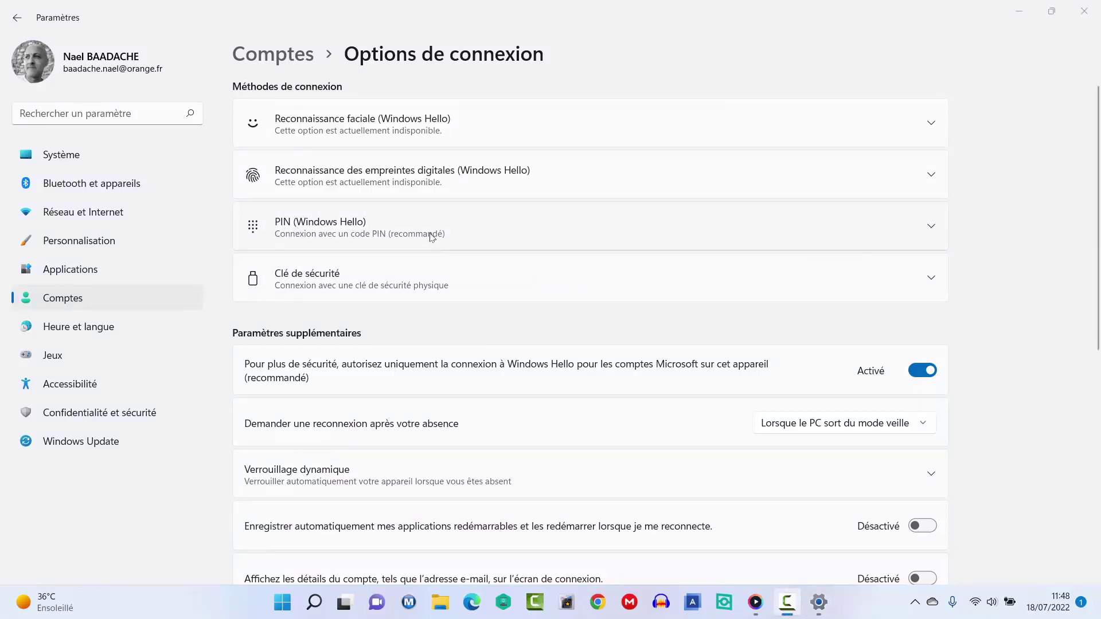
left_click(324, 228)
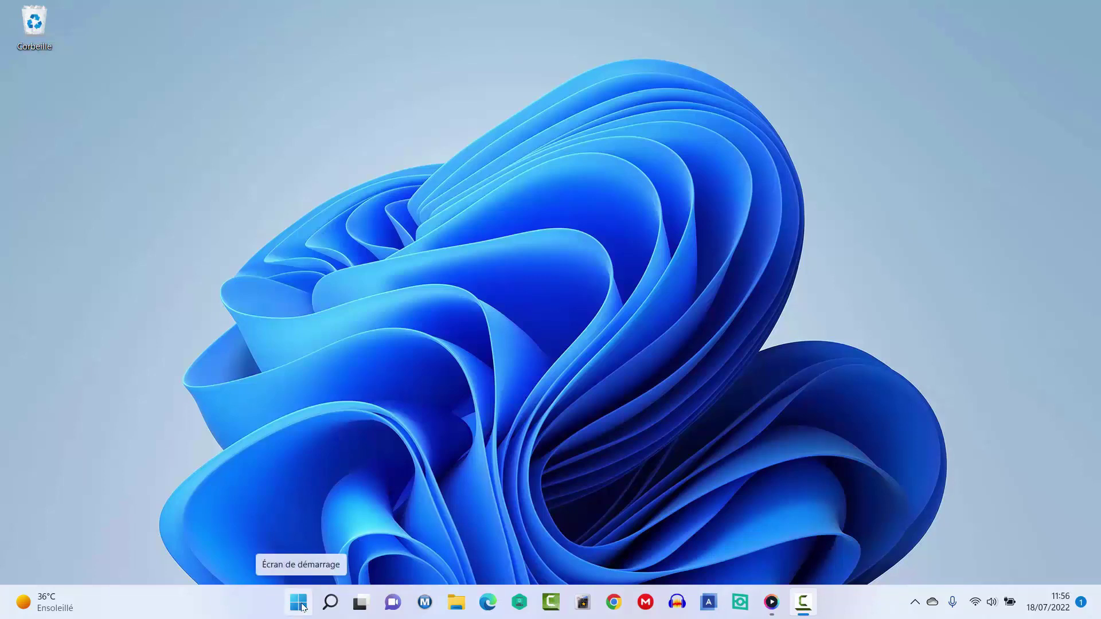
Search for "capt" and open Outil Capture d'écran
left_click(299, 604)
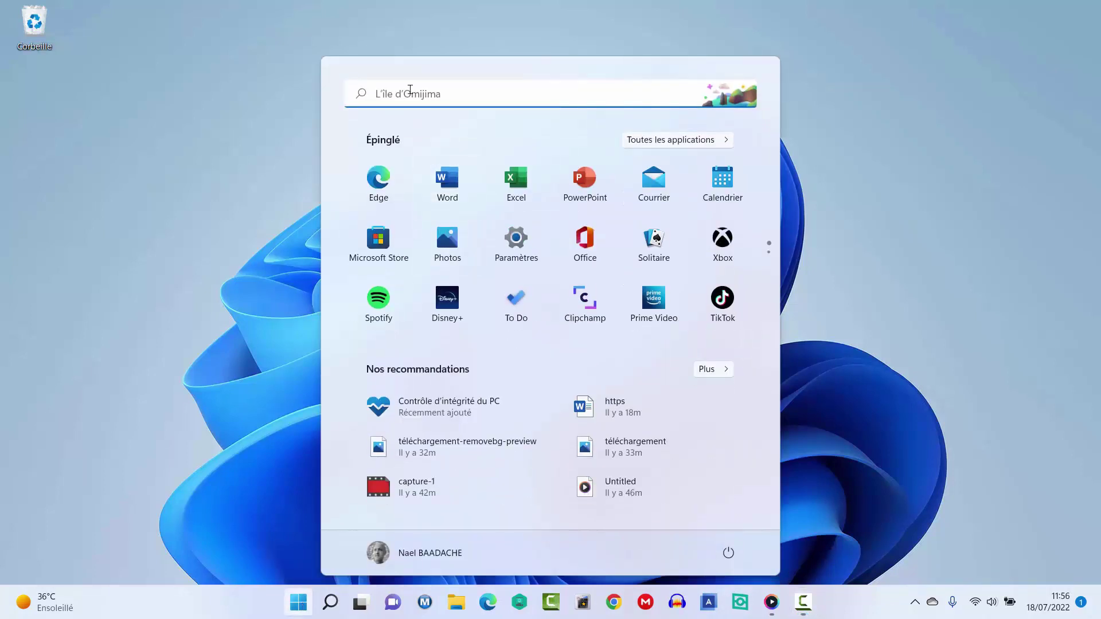
type("capt")
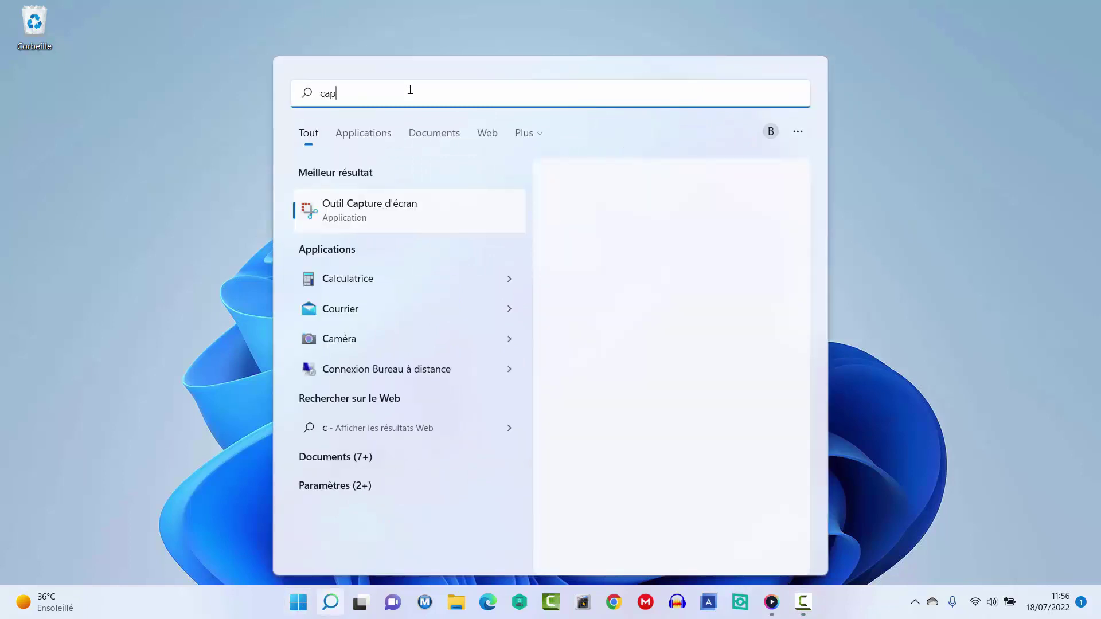
left_click(384, 216)
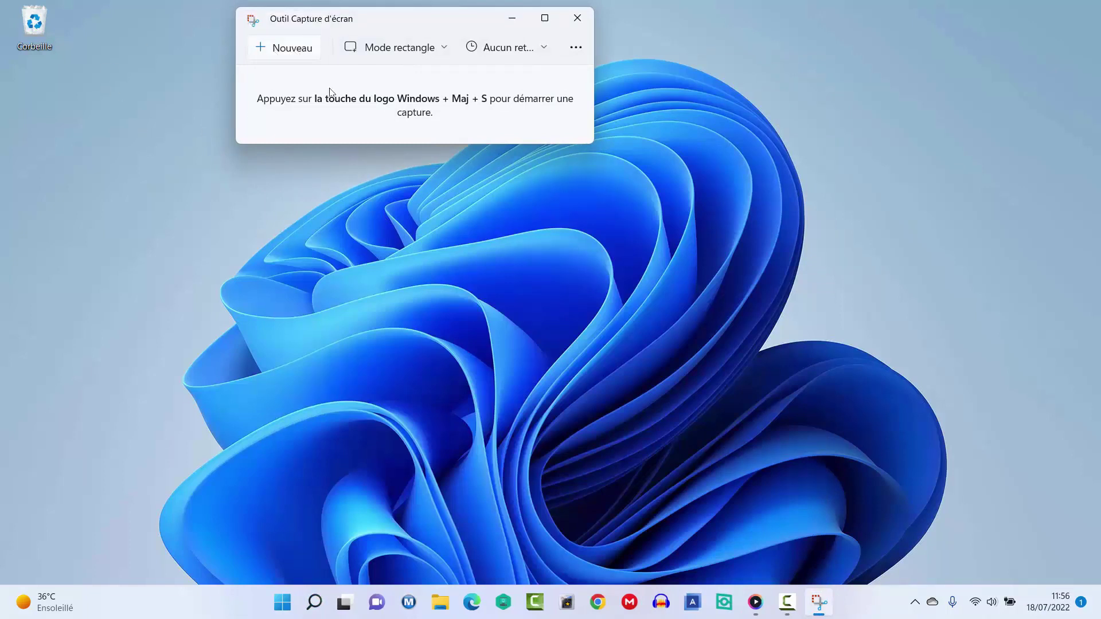
Capture the central-left part of the desktop wallpaper in Mode rectangle and shift the capture window towards the desktop's left edge
left_click(447, 50)
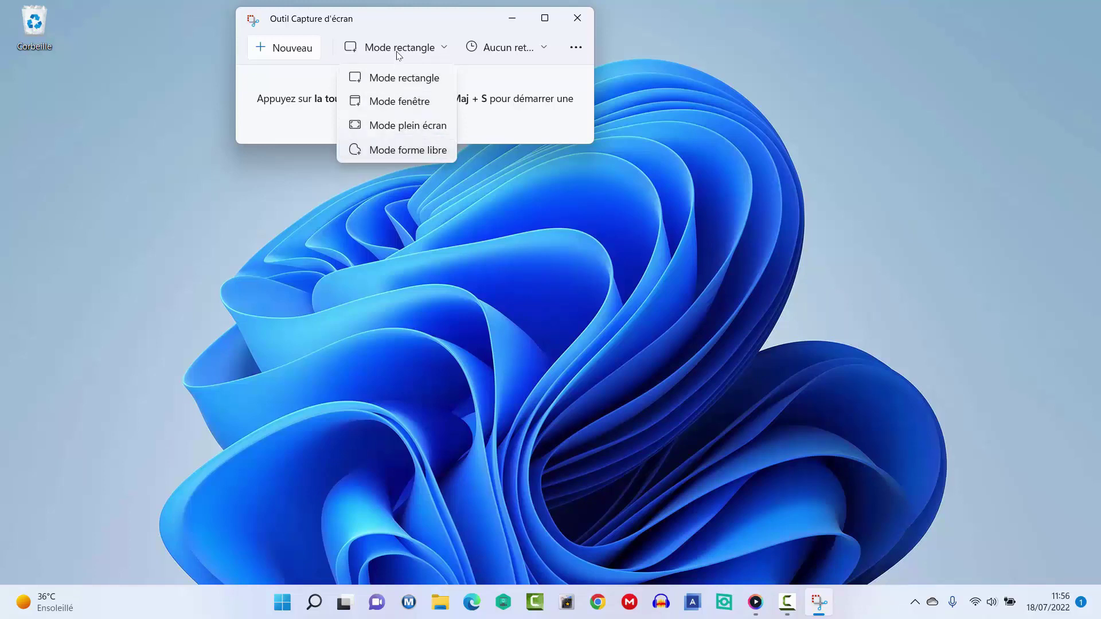
left_click(402, 79)
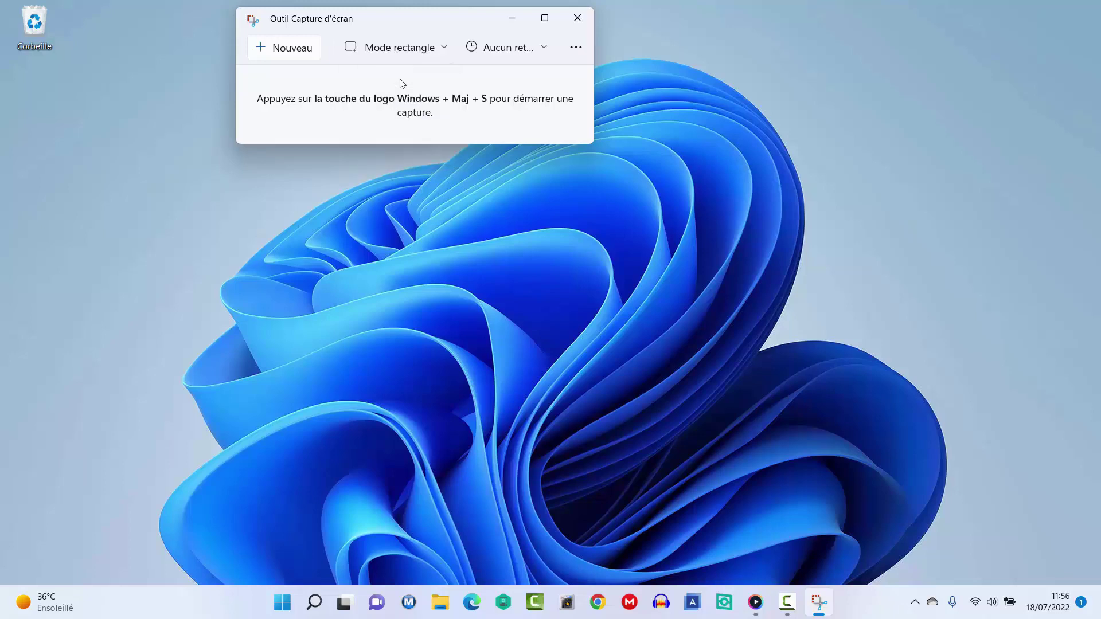
left_click(281, 48)
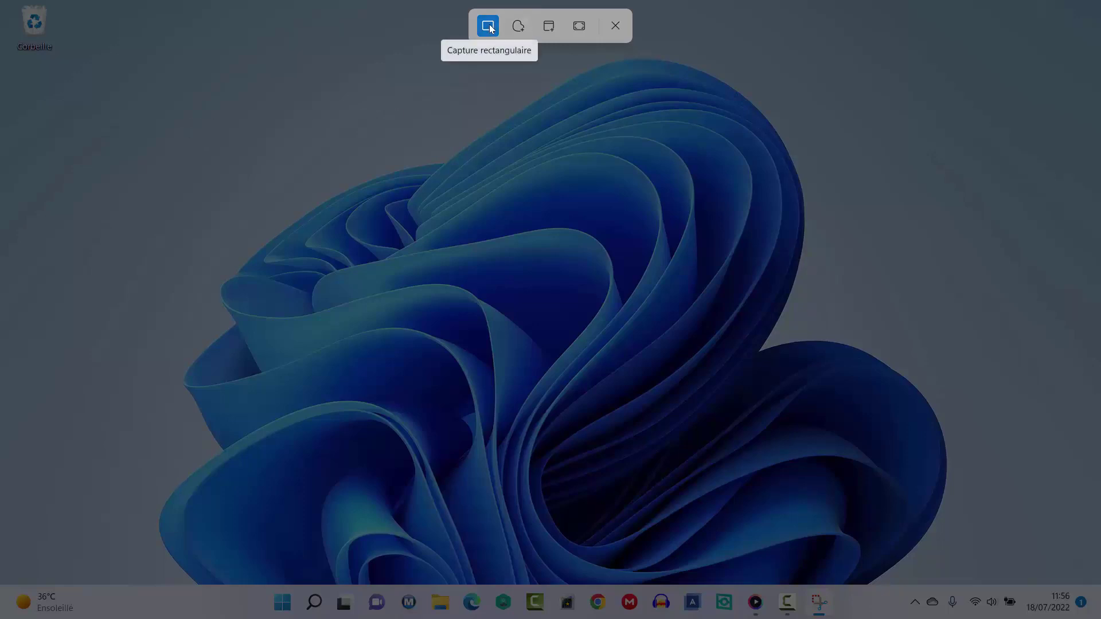
left_click_drag(205, 187, 607, 421)
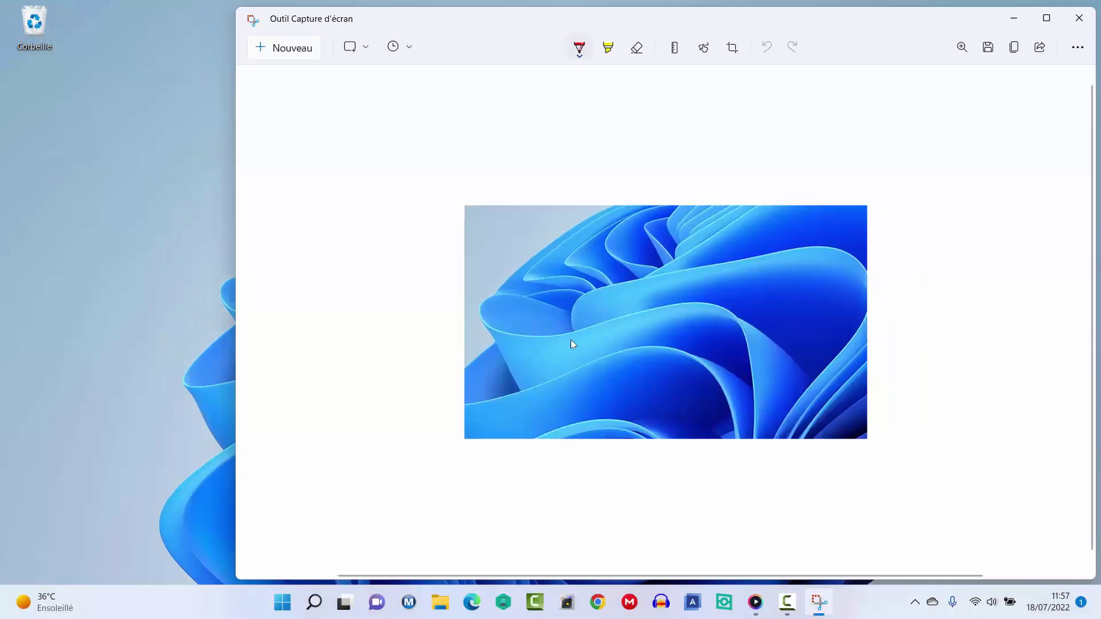
left_click_drag(833, 27, 642, 49)
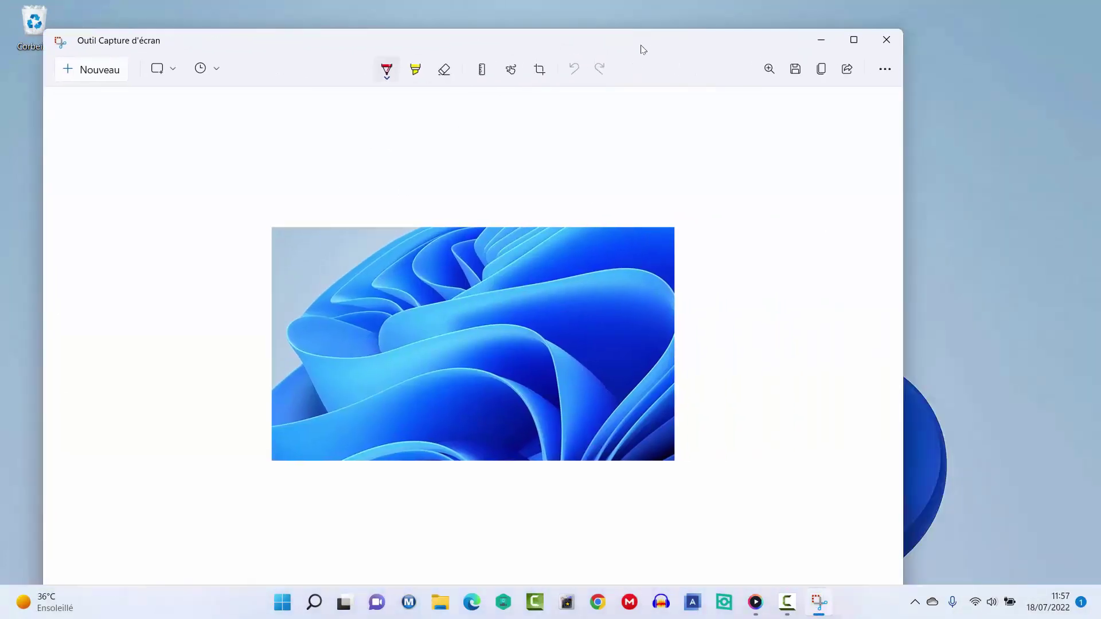
Draw a curved yellow highlighter stroke from above the captured image down into its upper part
left_click(415, 70)
left_click_drag(377, 184, 385, 240)
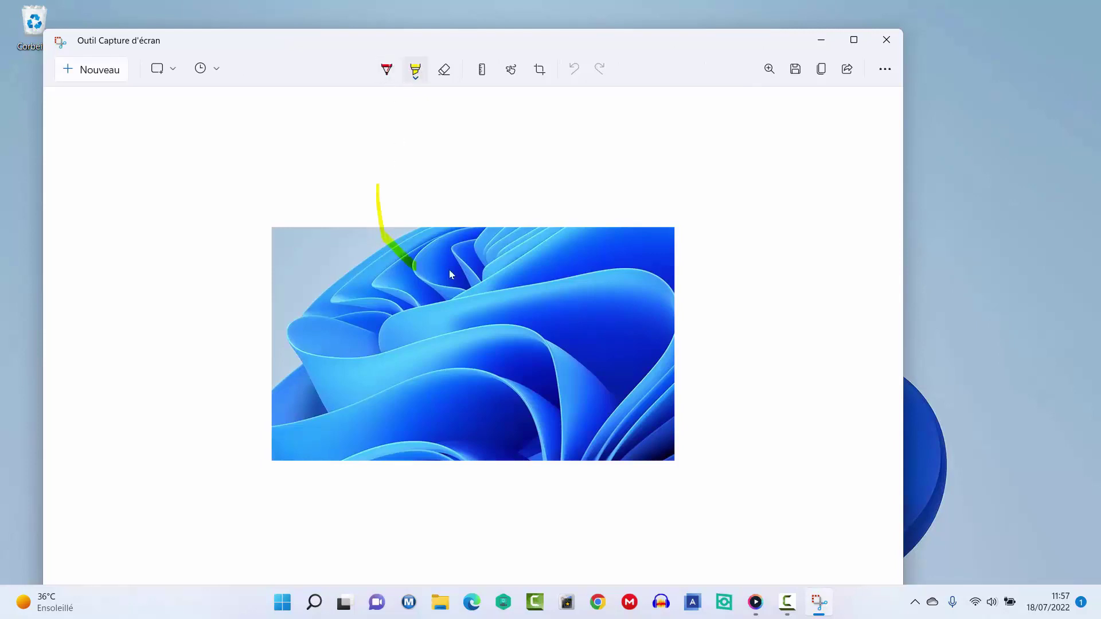
left_click_drag(487, 231, 488, 231)
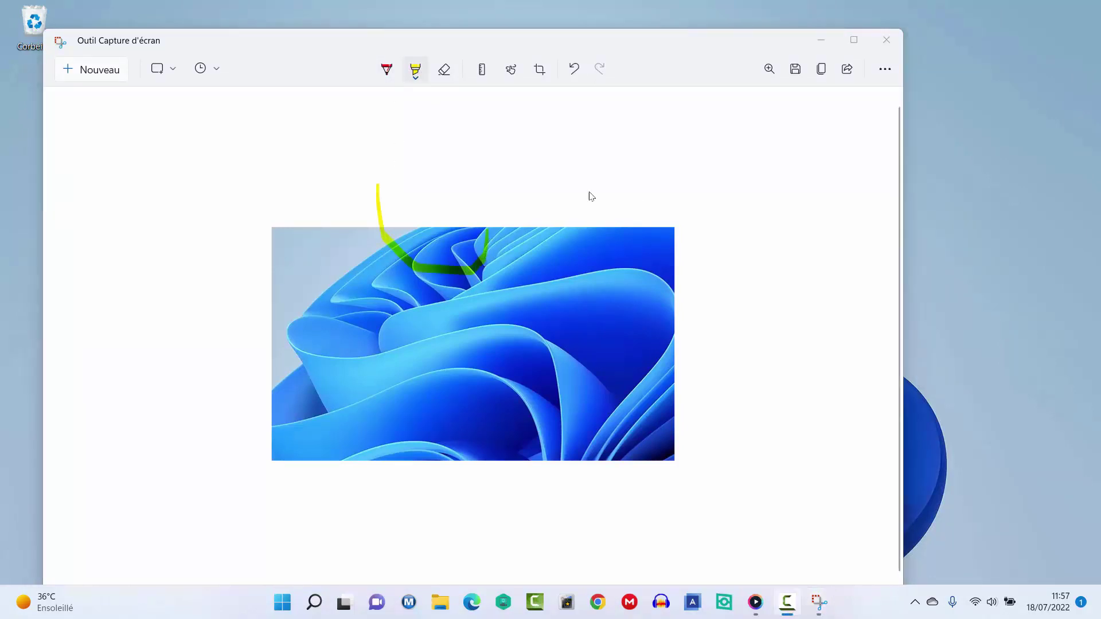
Try the eraser on the highlighter stroke, undo it and delete all annotations with Supprimer toutes les notes
left_click(446, 74)
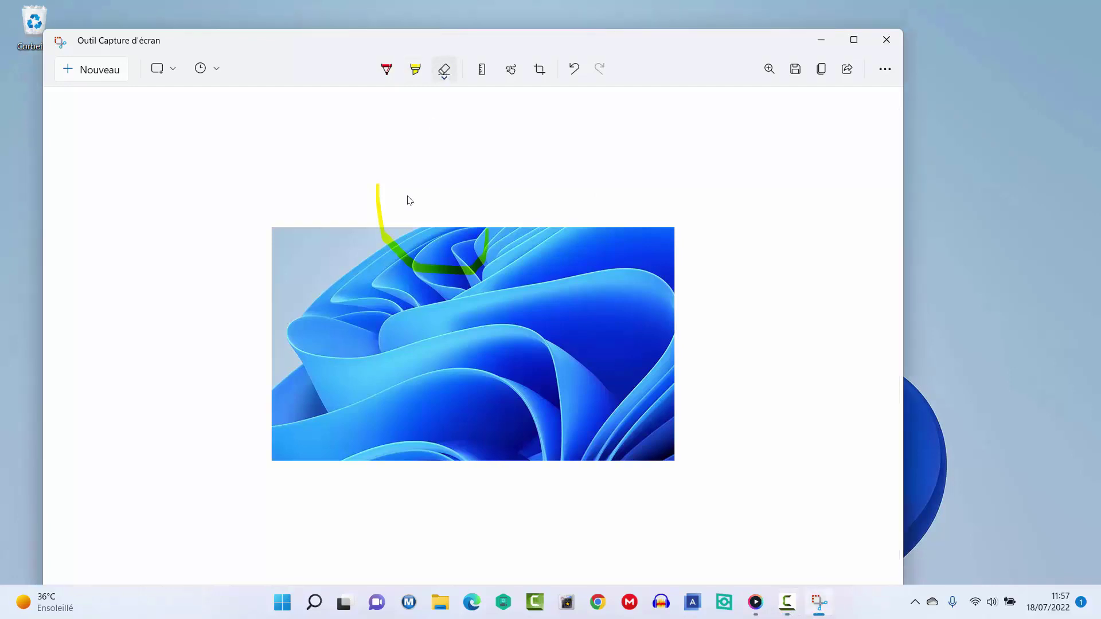
key("ctrl+z")
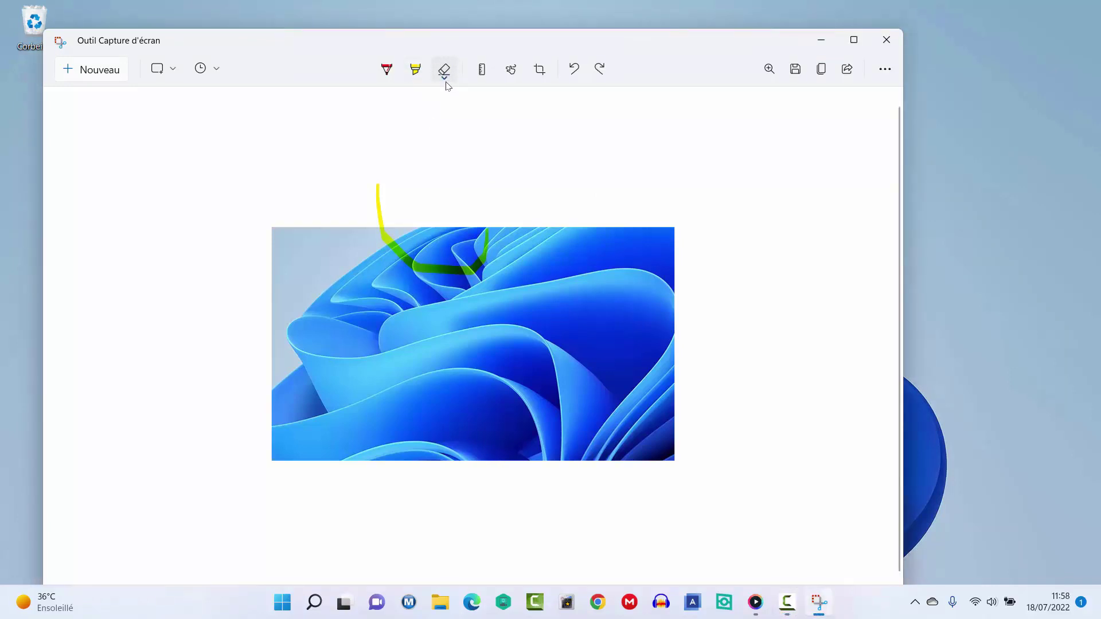
left_click(446, 80)
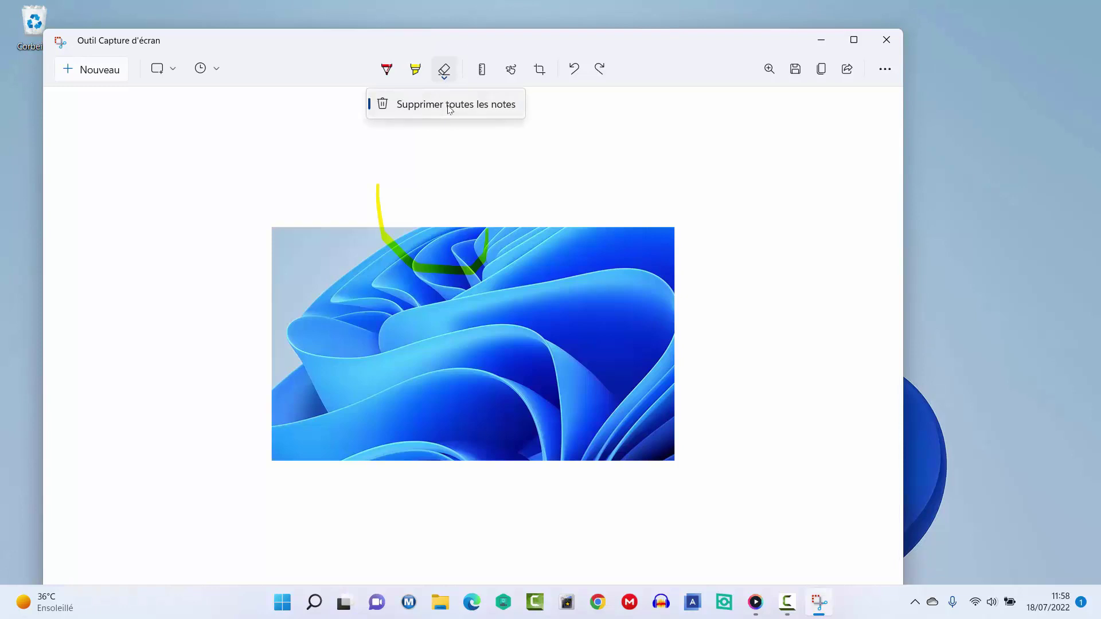
left_click(450, 108)
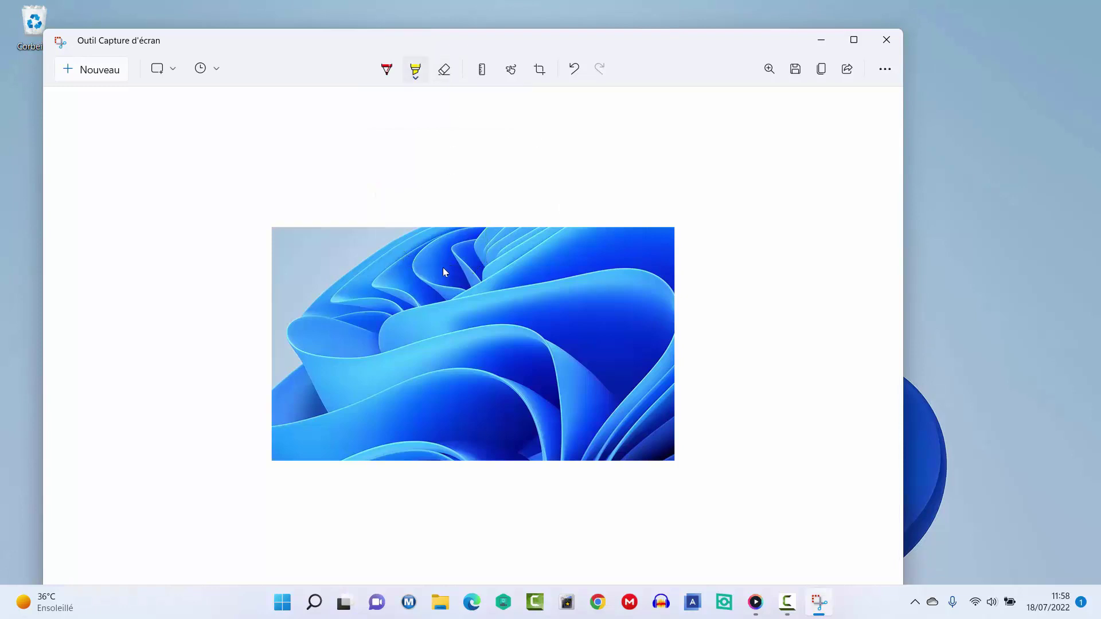
Show the Règle and move it above the captured image, then replace it with the Rapporteur and try repositioning that
left_click(482, 76)
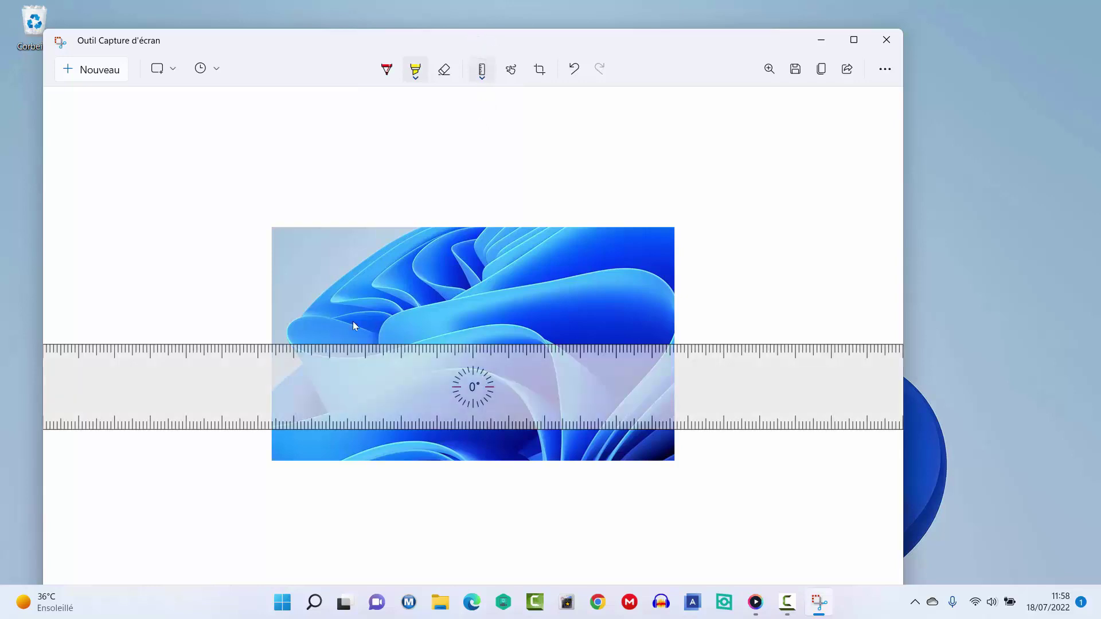
left_click_drag(525, 360, 553, 159)
left_click(482, 75)
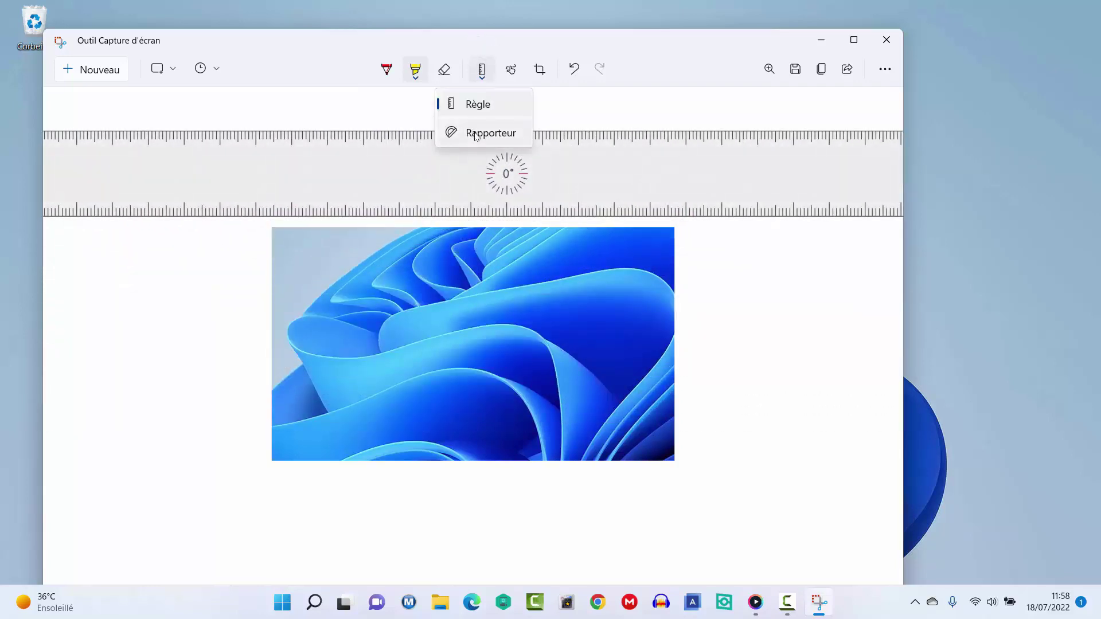
left_click(475, 136)
left_click_drag(488, 279, 277, 153)
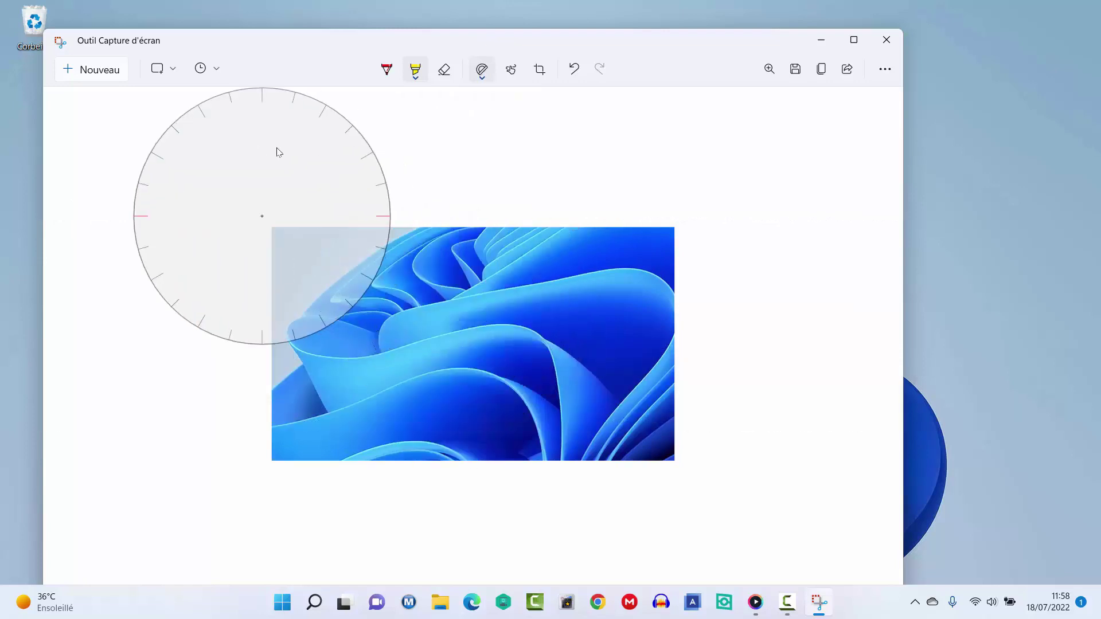
key("ctrl+z")
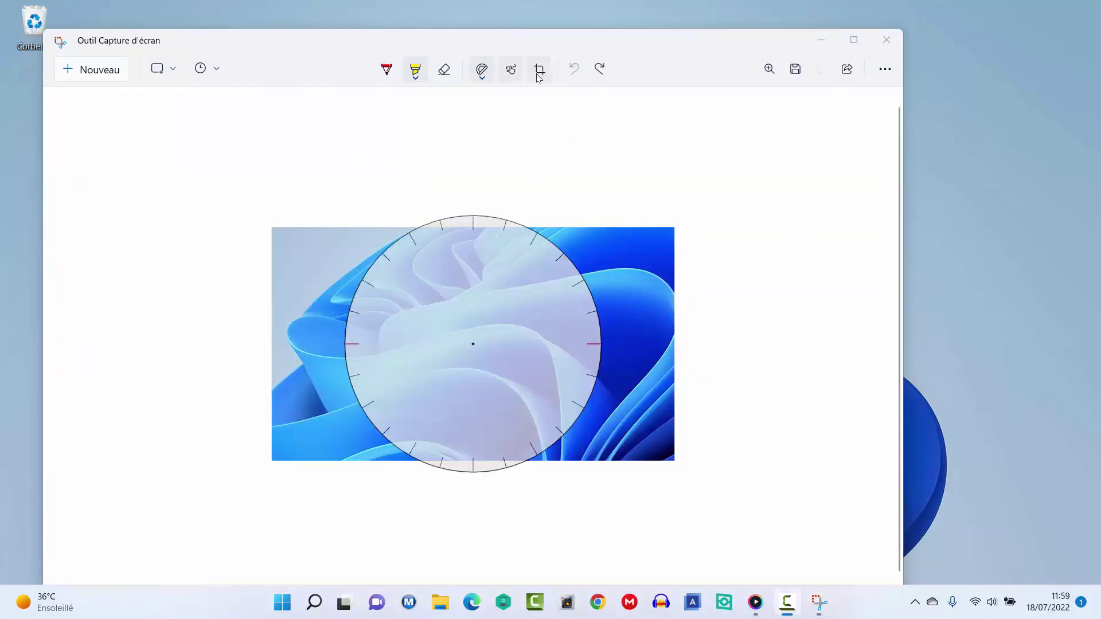
Crop away the left and upper parts of the captured image and move the protractor clear of it to the upper left
left_click(540, 75)
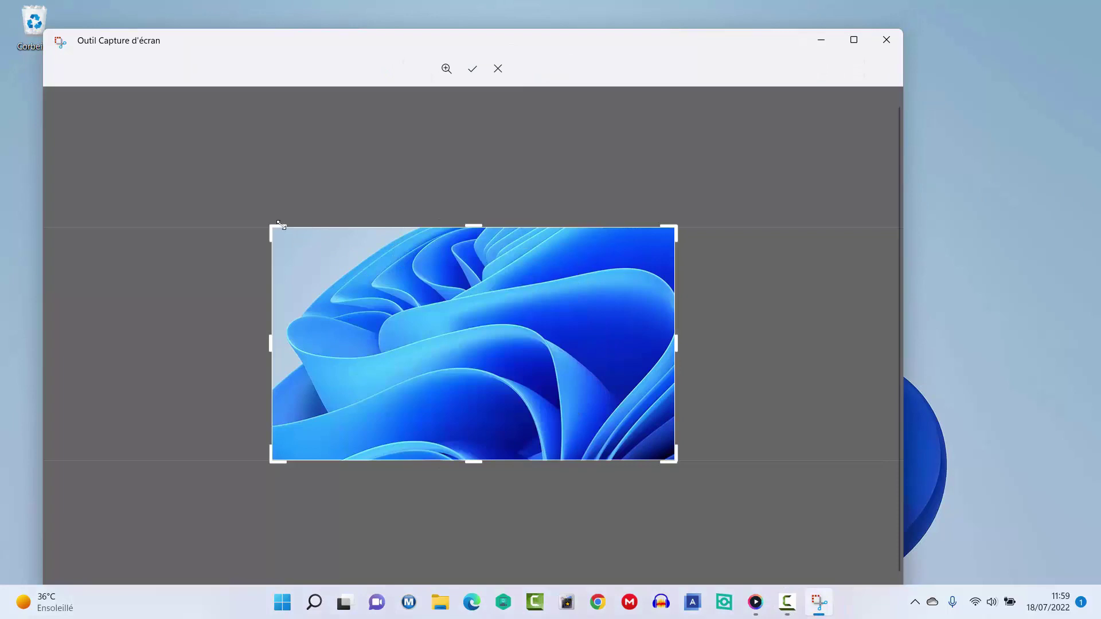
left_click_drag(275, 227, 388, 292)
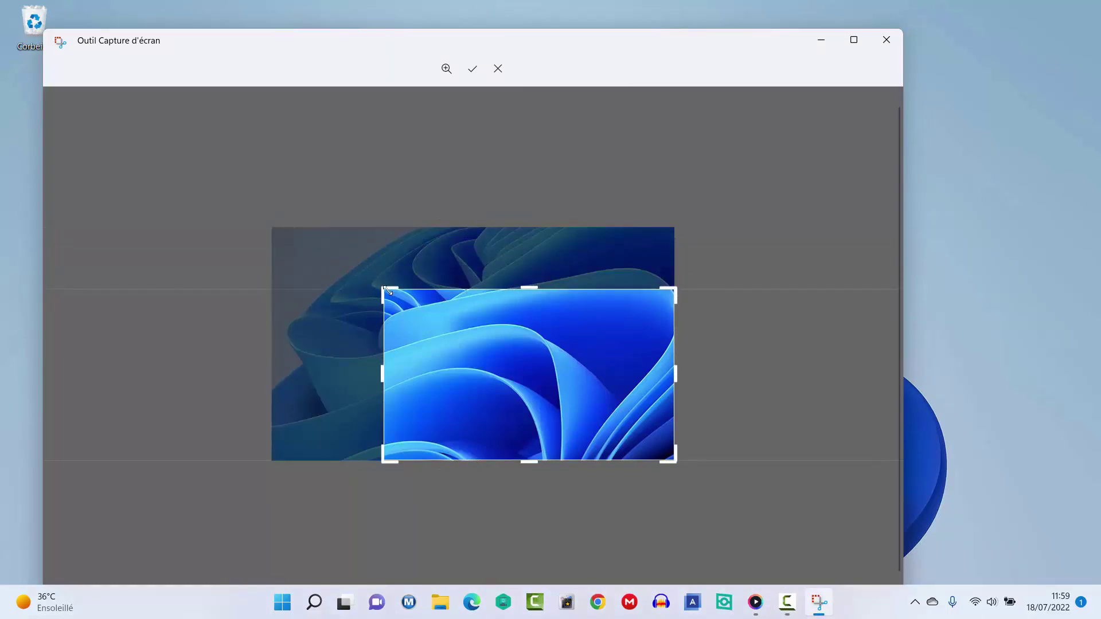
left_click(470, 70)
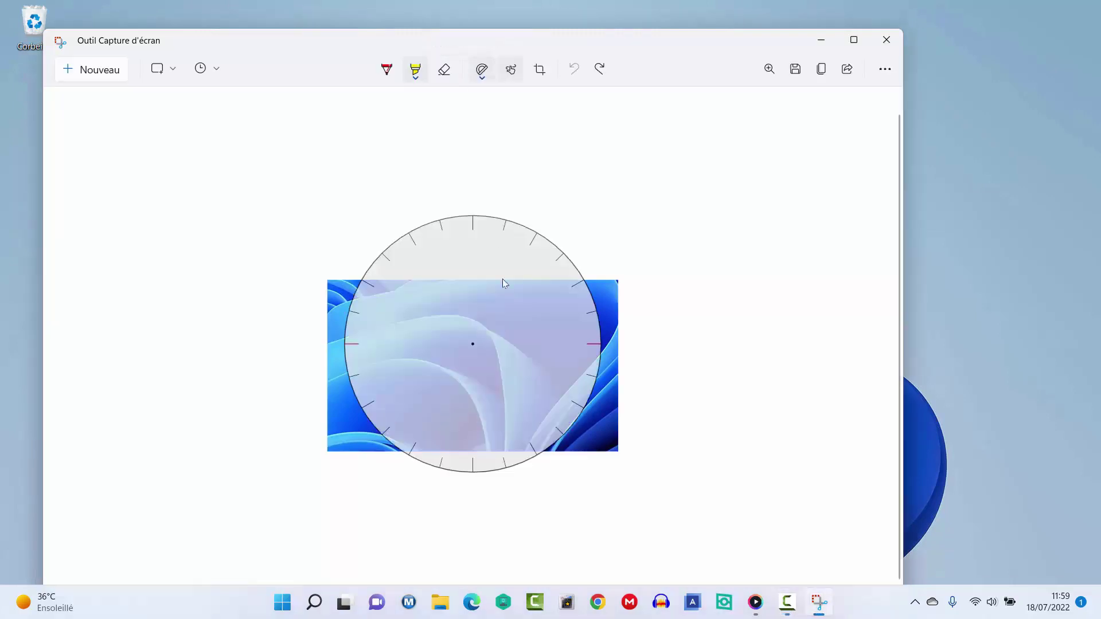
left_click_drag(546, 311, 178, 174)
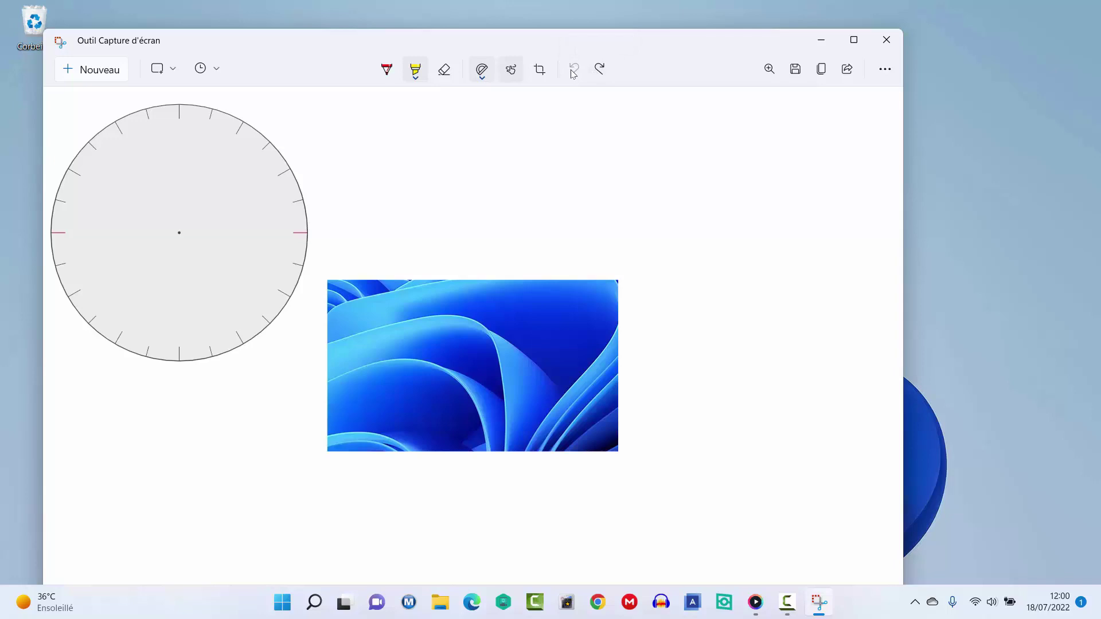
Redo the yellow highlighter stroke and undo it again
left_click(601, 69)
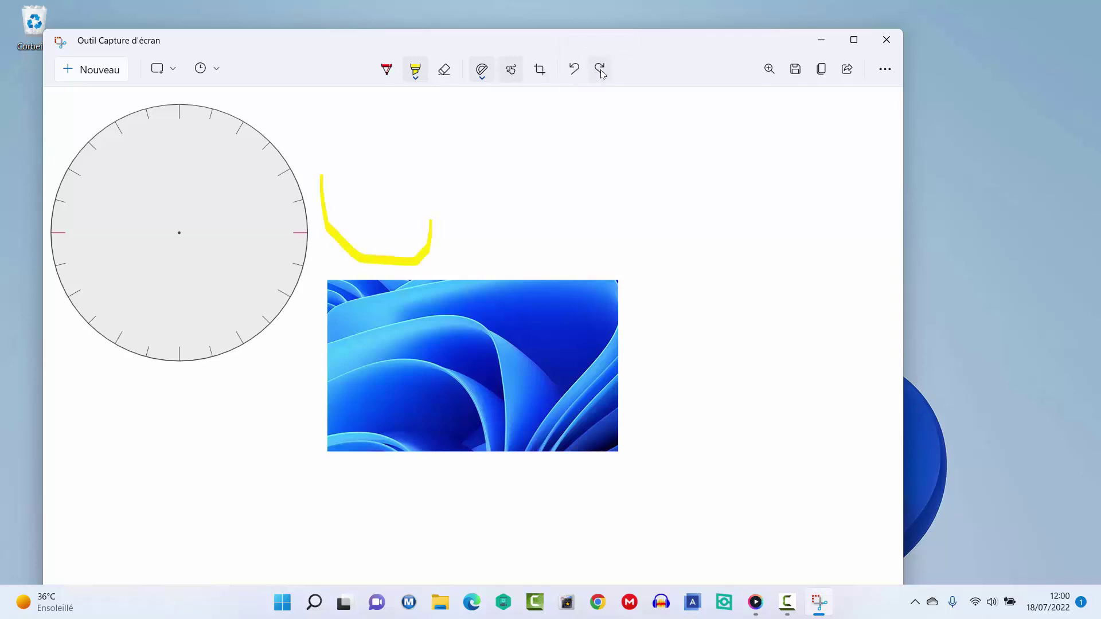
left_click(574, 72)
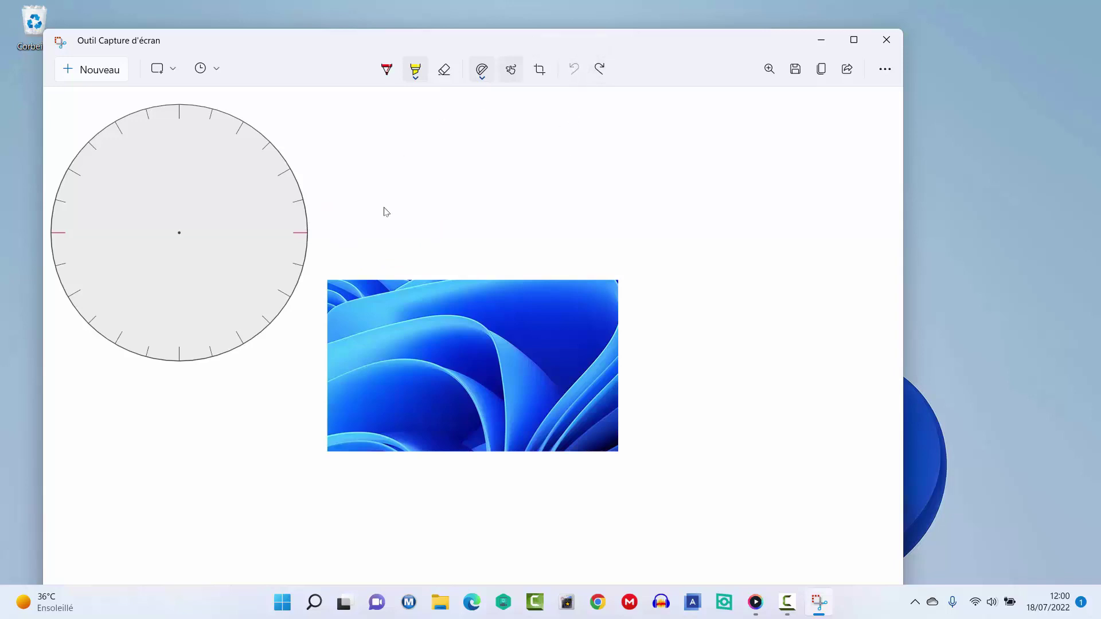
Enlarge the view of the cropped capture with the zoom control
left_click(770, 69)
left_click_drag(687, 138, 709, 136)
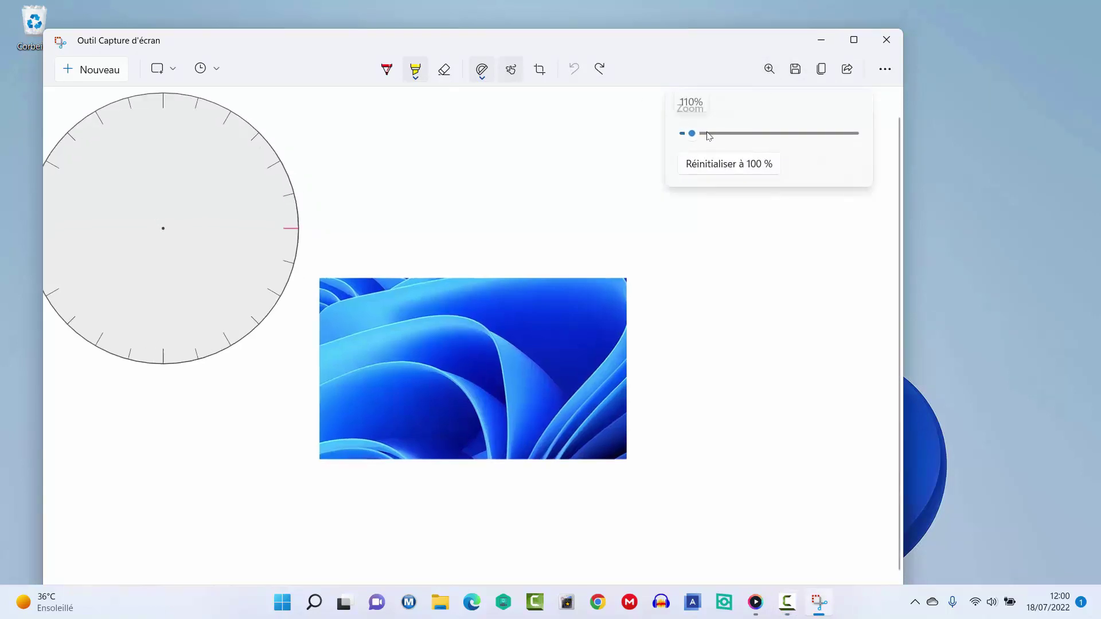
left_click(781, 261)
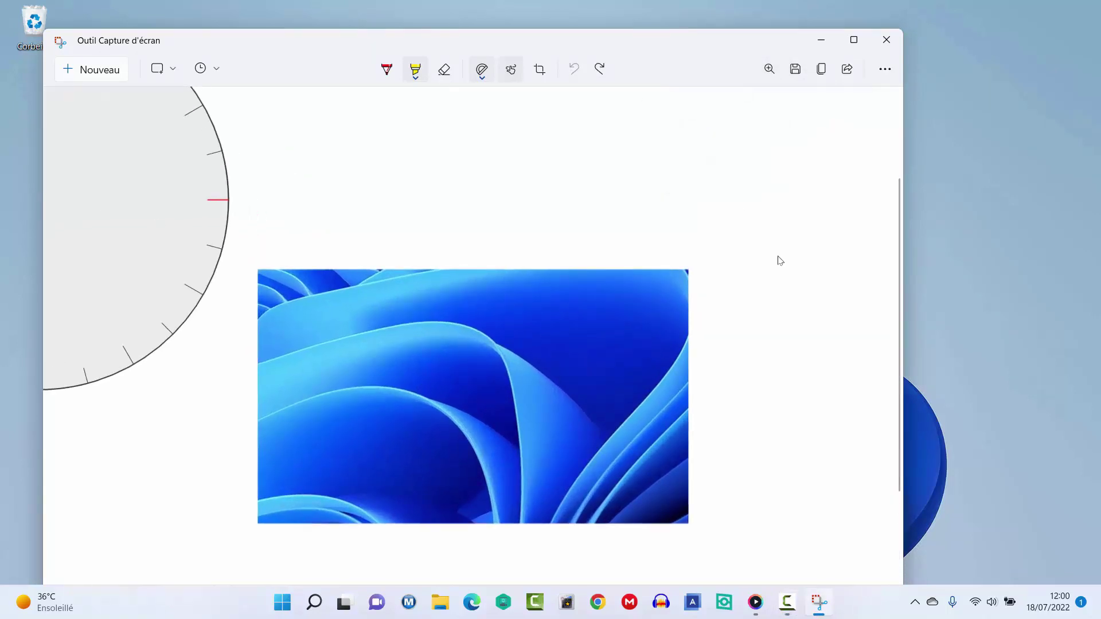
View the save dialog for the capture, cancel it and display the sharing options
left_click(795, 70)
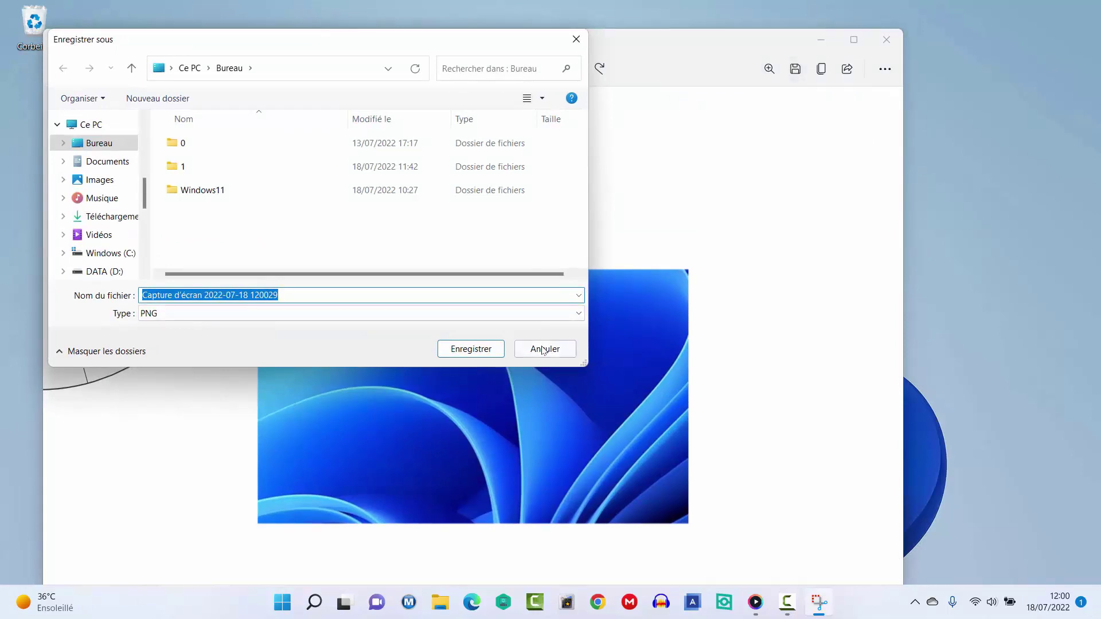
left_click(544, 350)
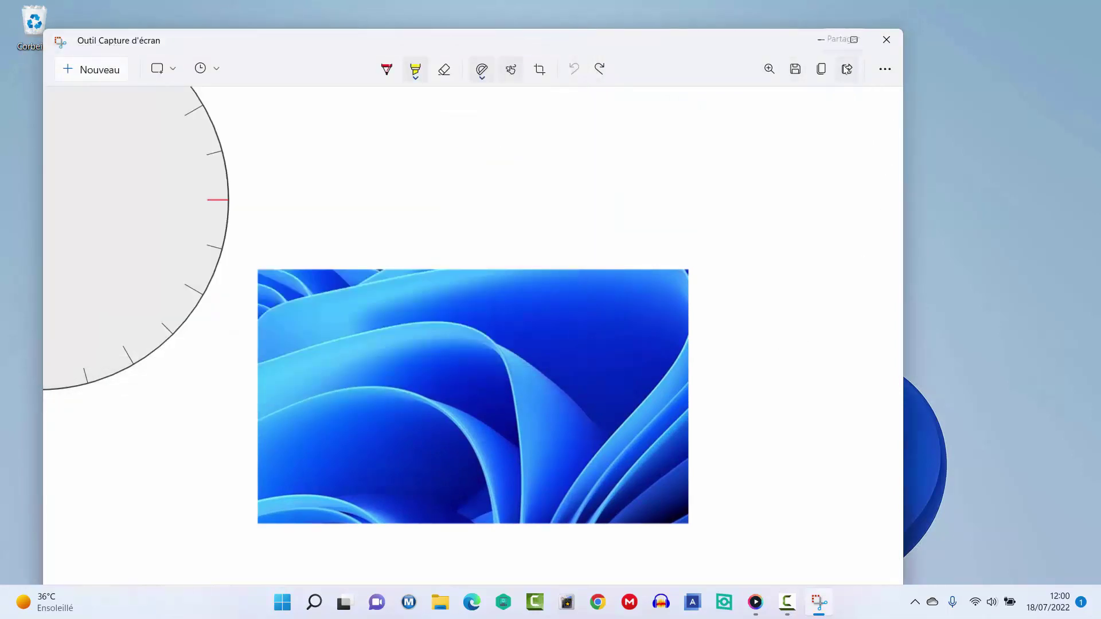
left_click(846, 70)
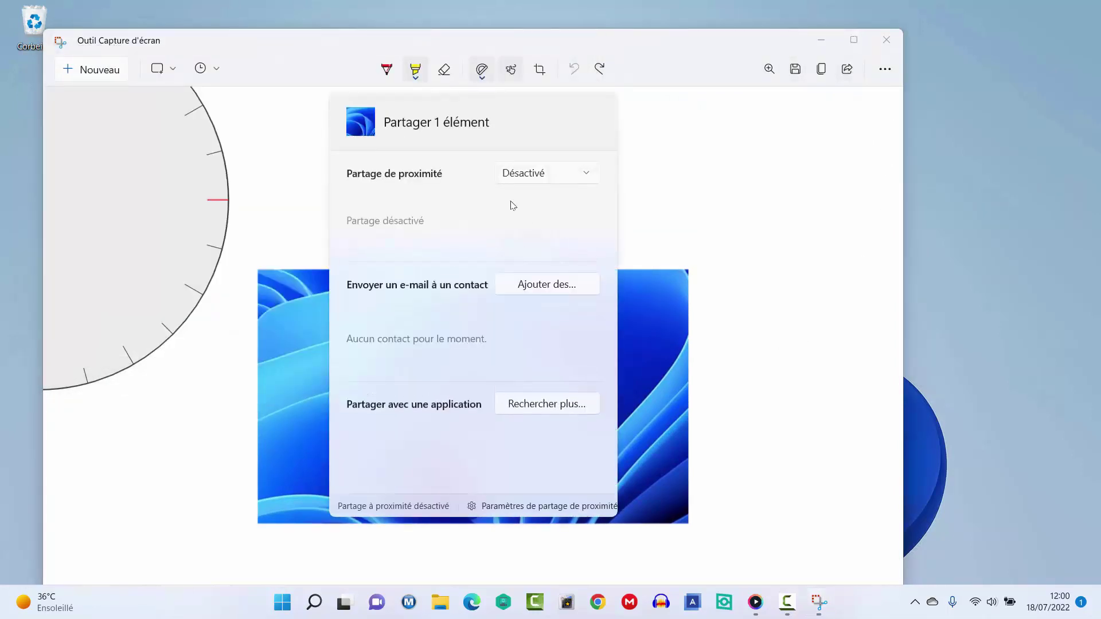
Dismiss the sharing options and view the capture tool's additional commands
left_click(853, 153)
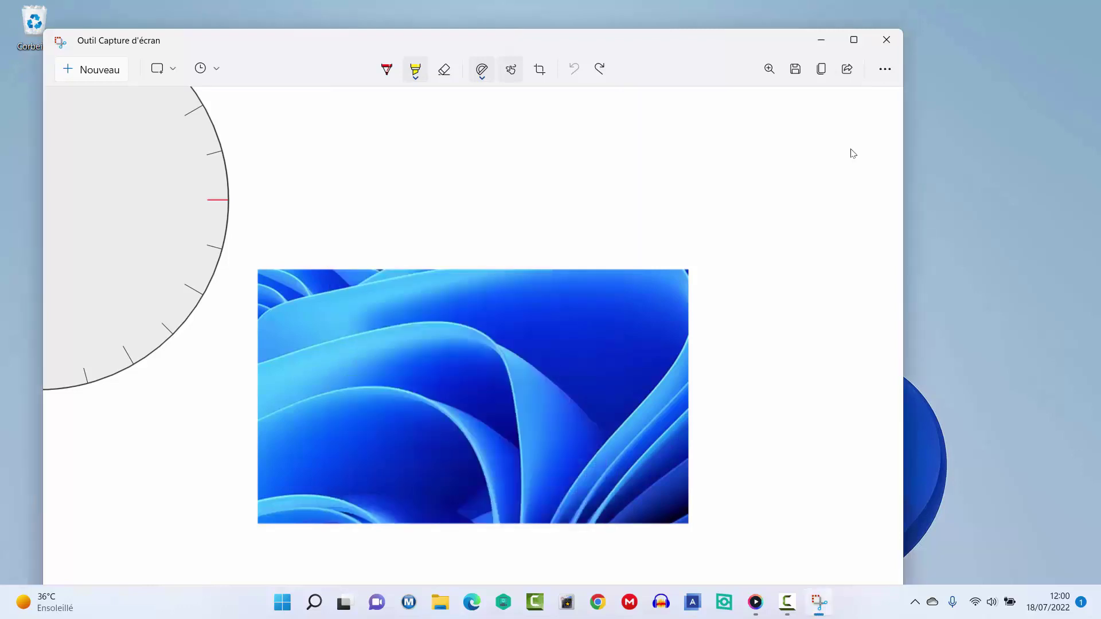
left_click(885, 69)
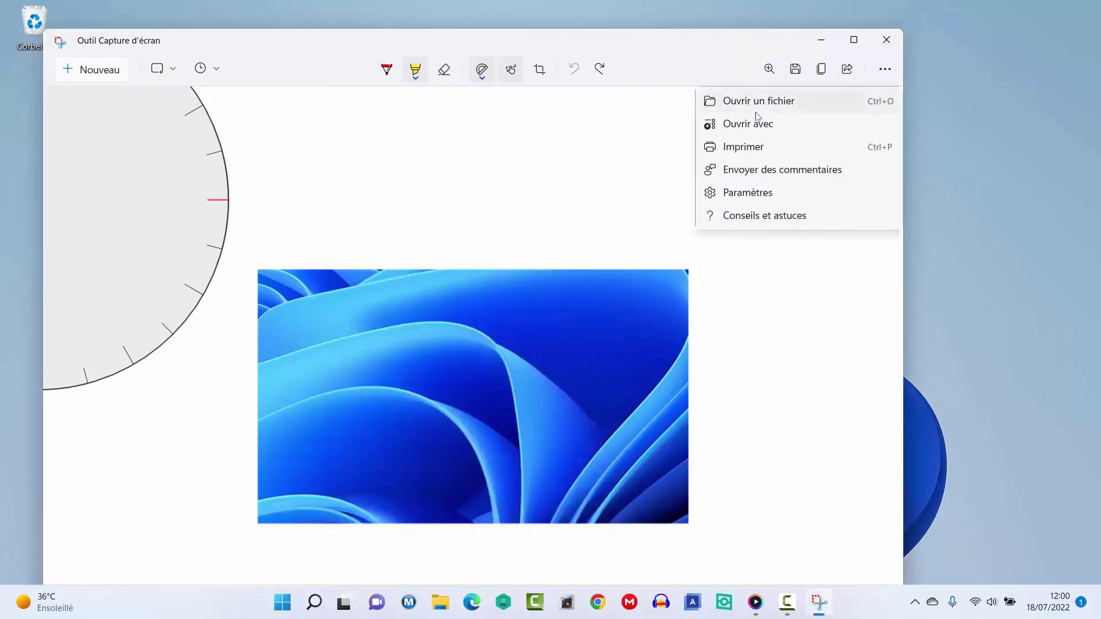
left_click(622, 204)
key("F10")
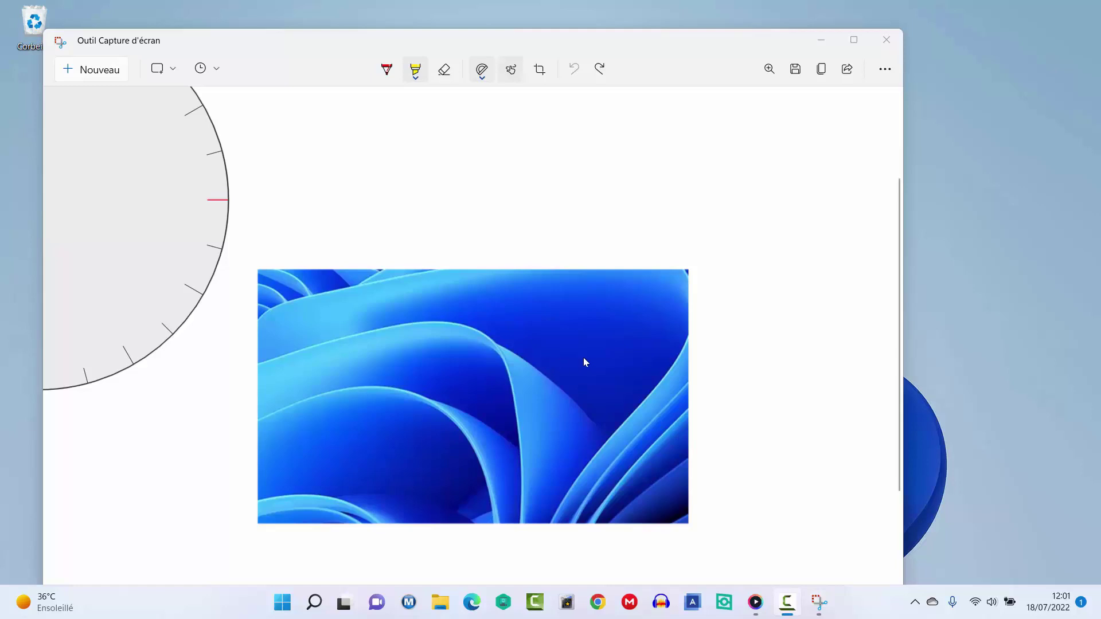
Copy the capture, switch to Word in a maximized window and create a blank document
left_click(822, 69)
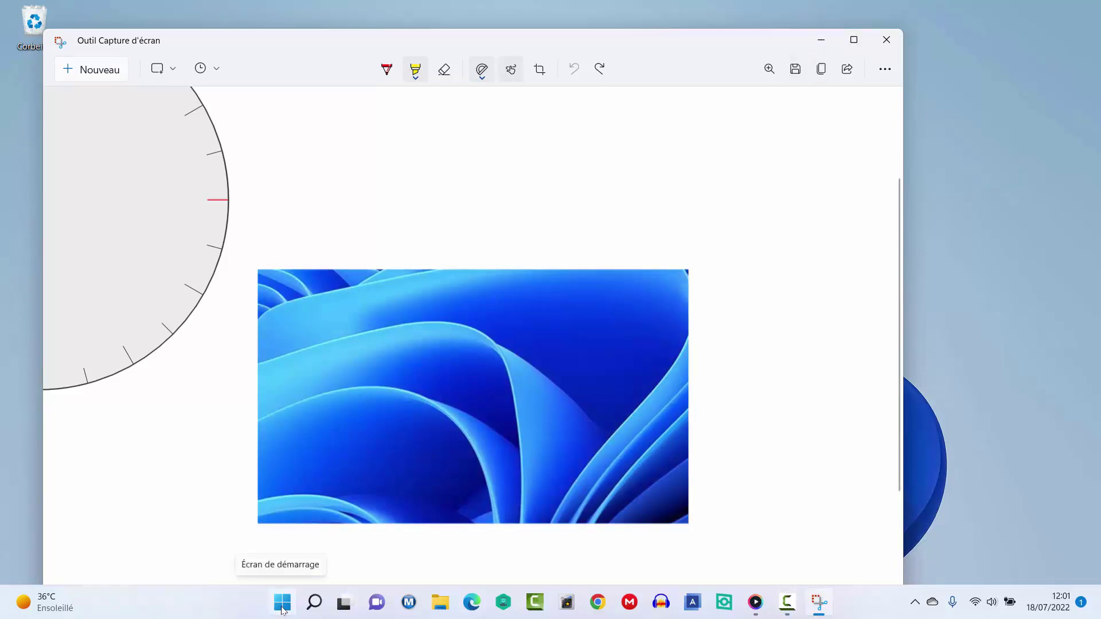
left_click(282, 608)
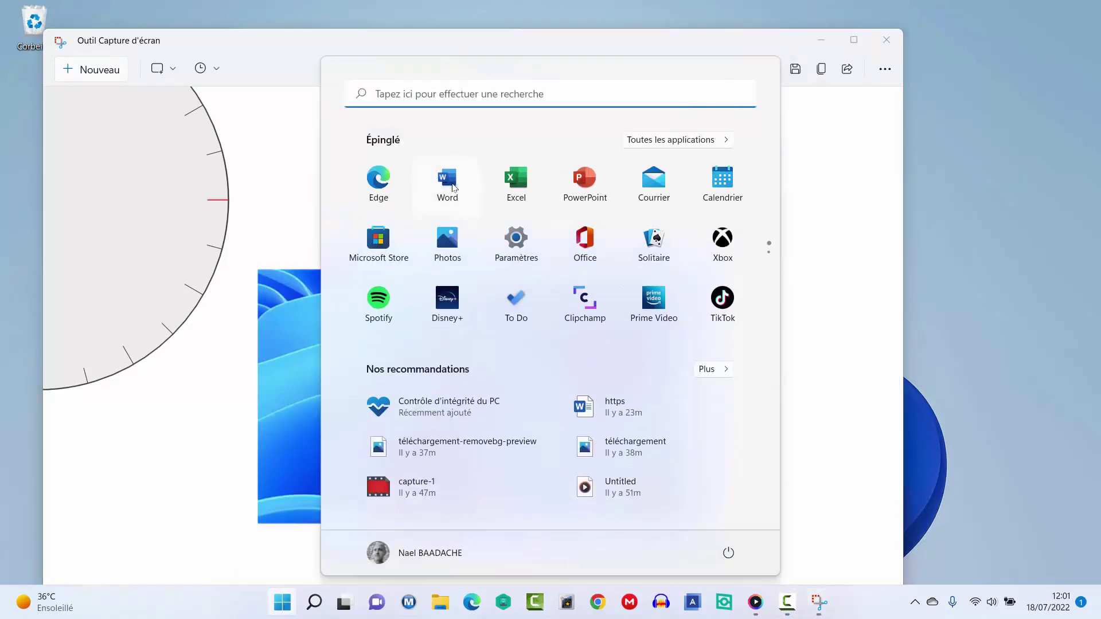
left_click(451, 190)
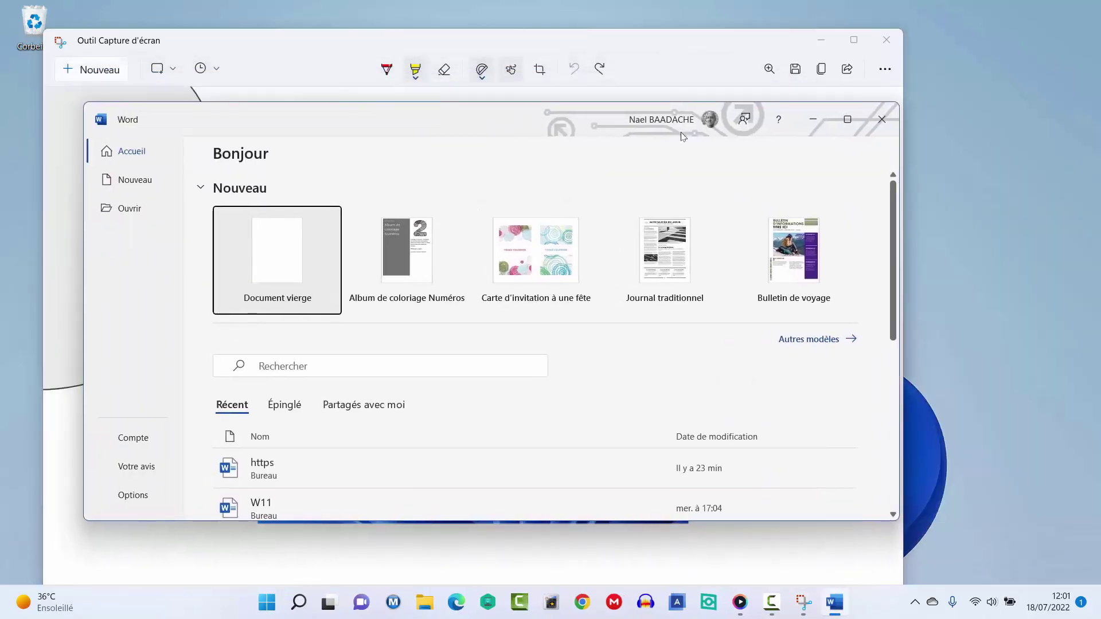
double_click(420, 97)
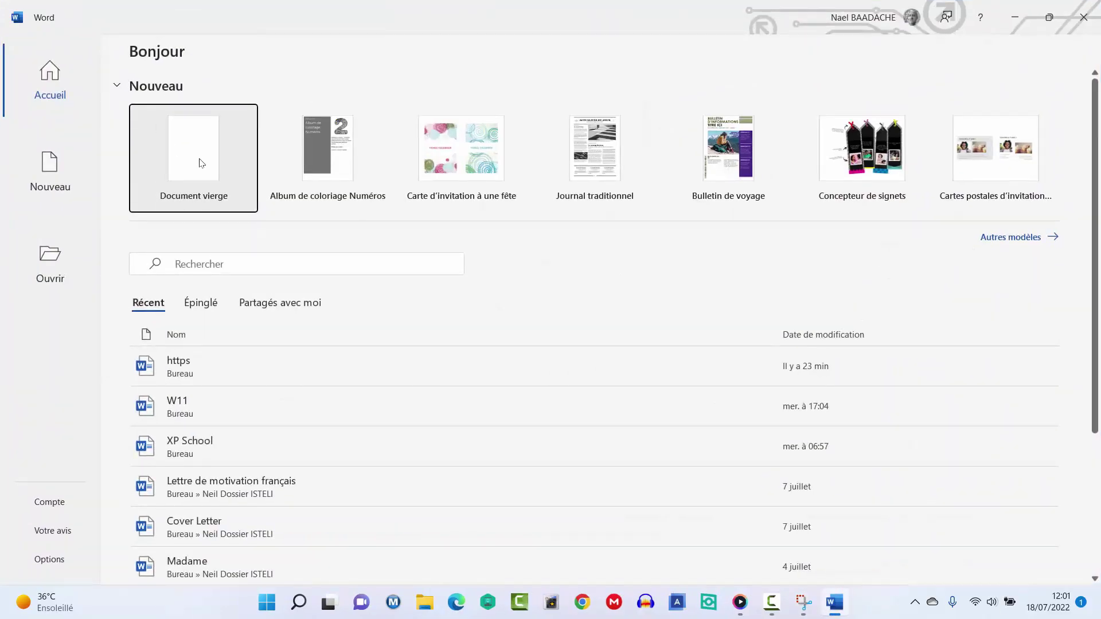
left_click(201, 163)
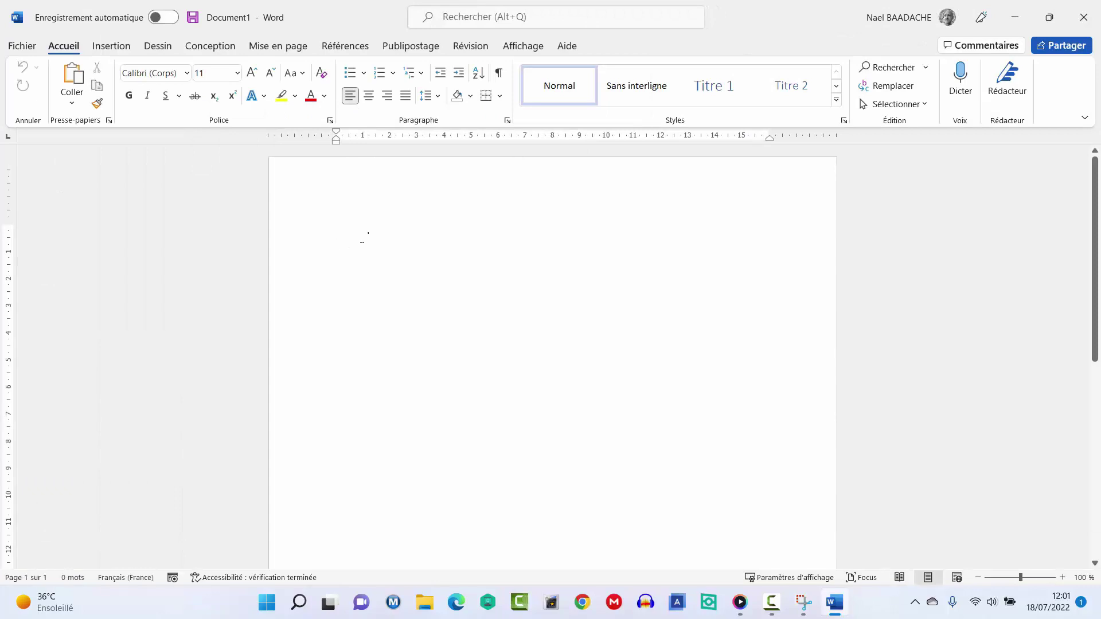
Paste the copied capture at the start of the blank document
right_click(363, 239)
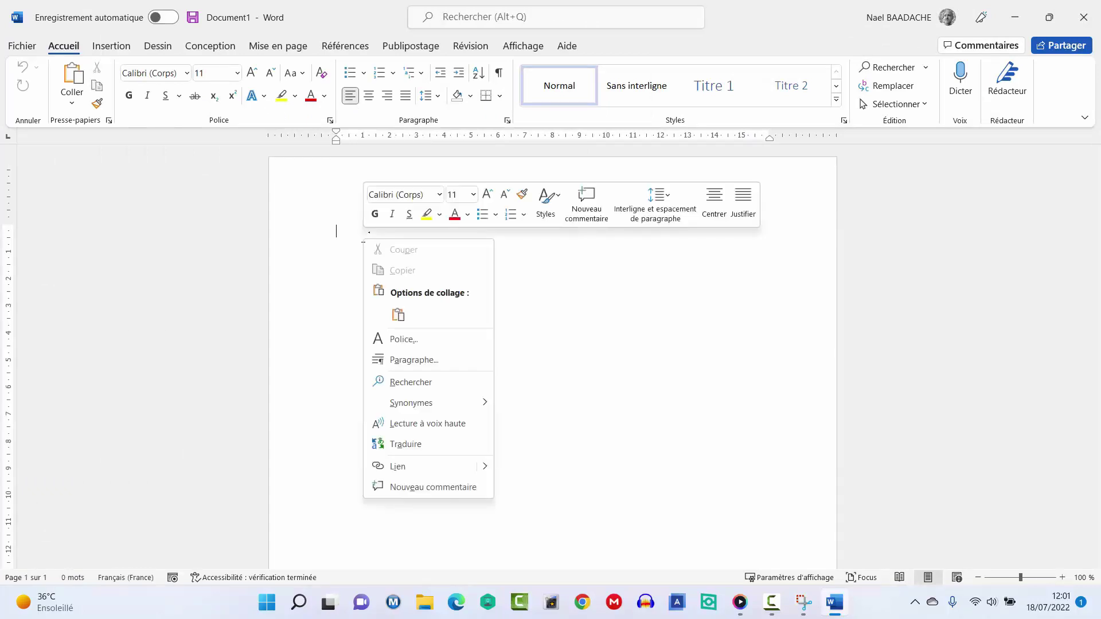
left_click(399, 314)
left_click(413, 310)
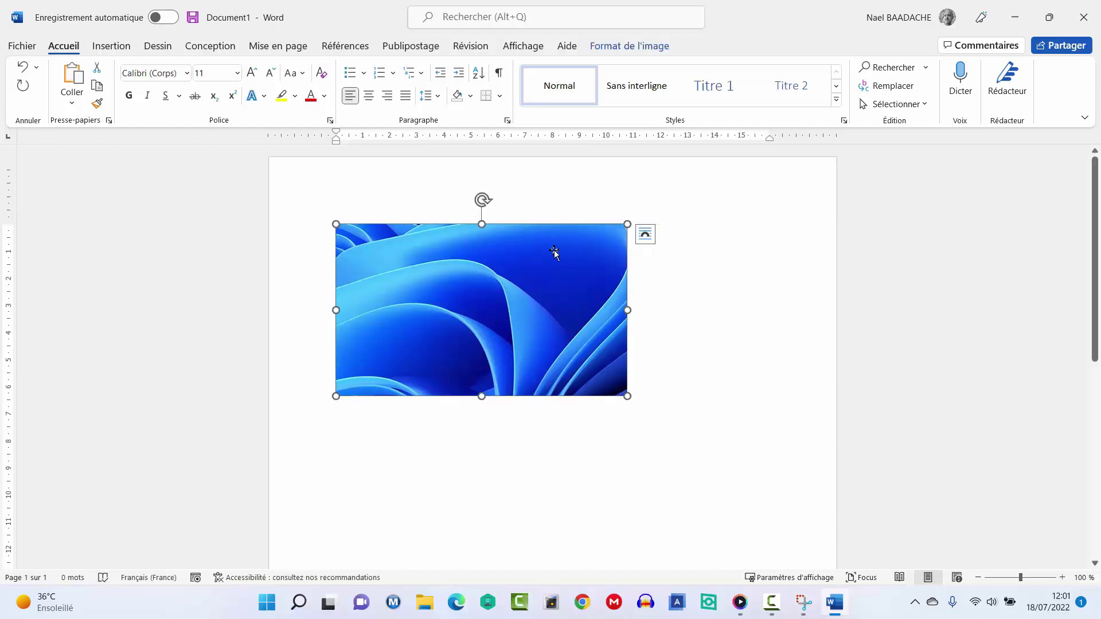
Place the pasted image in front of the text and move it slightly to the right
left_click(645, 234)
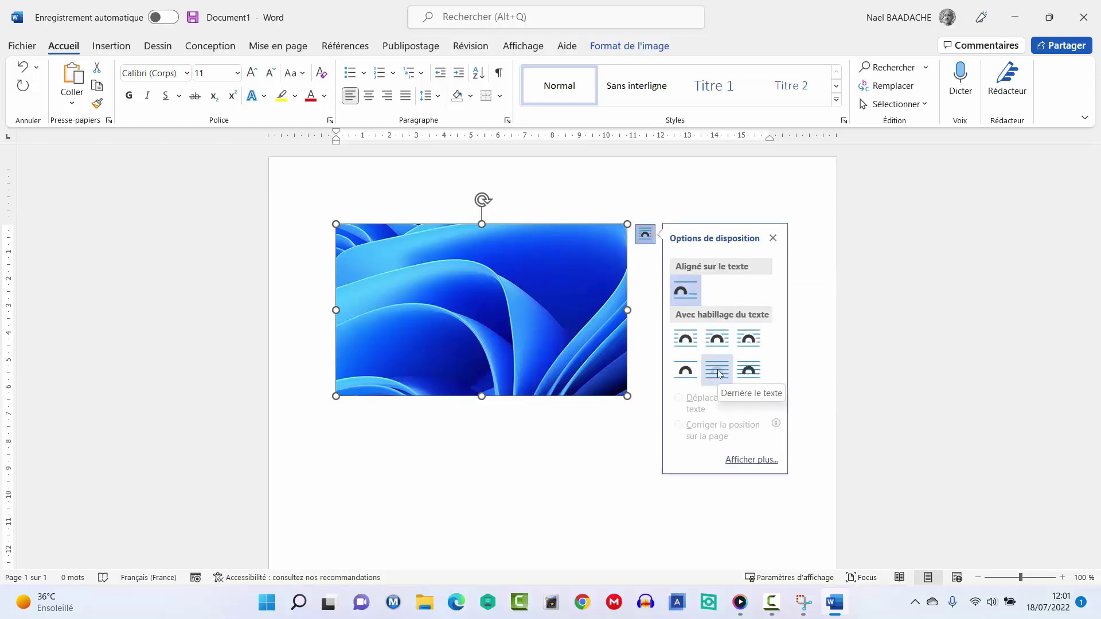
left_click(749, 370)
left_click_drag(496, 301, 549, 301)
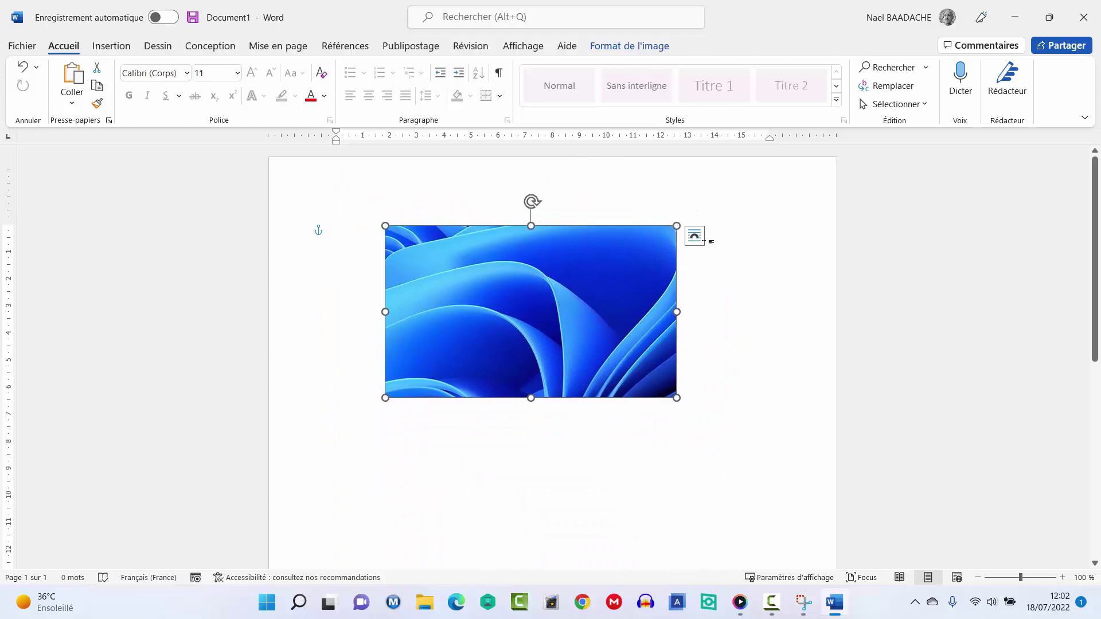
Shrink the image to about half its size and move it to the upper right corner of the page
left_click_drag(677, 226, 534, 310)
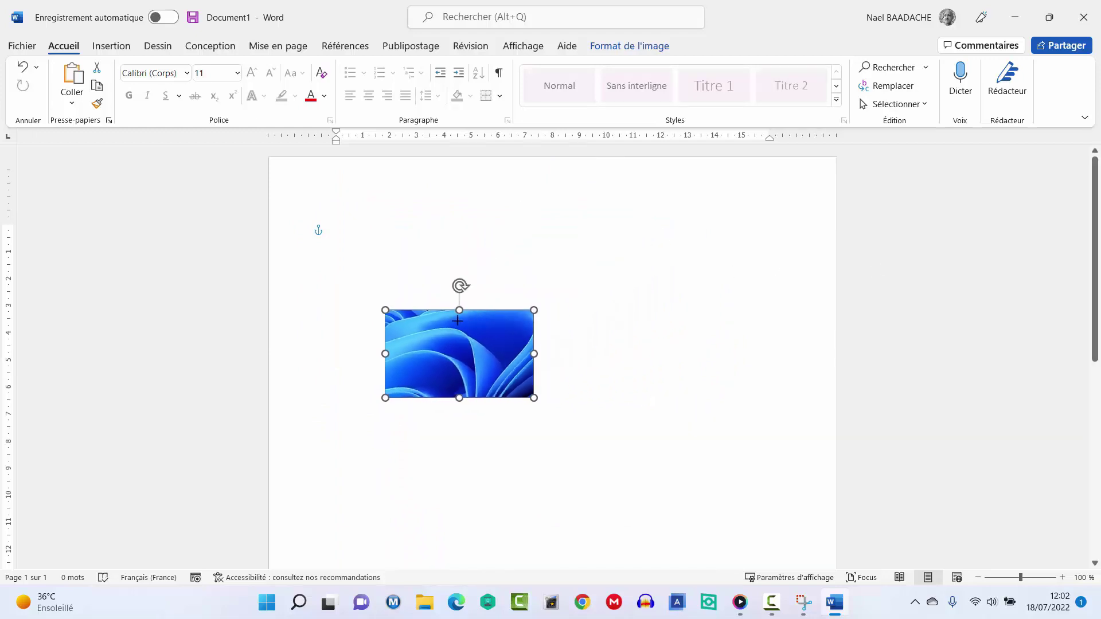
left_click_drag(458, 320, 457, 320)
left_click_drag(439, 364, 737, 223)
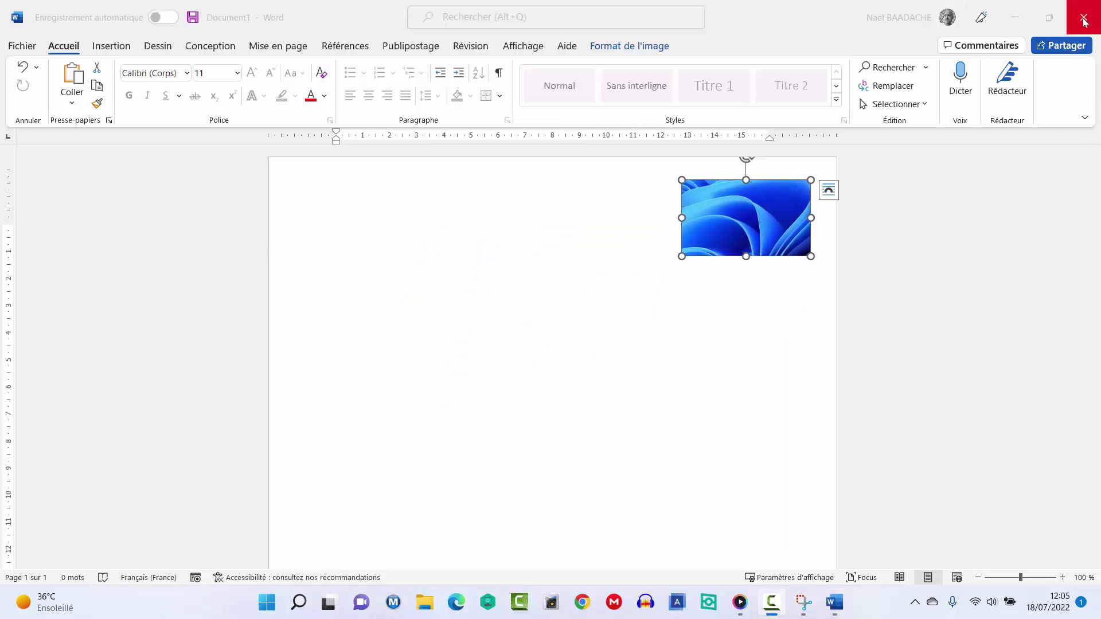
Close the Word document without saving it and close Outil Capture d'écran
left_click(1084, 17)
left_click(592, 381)
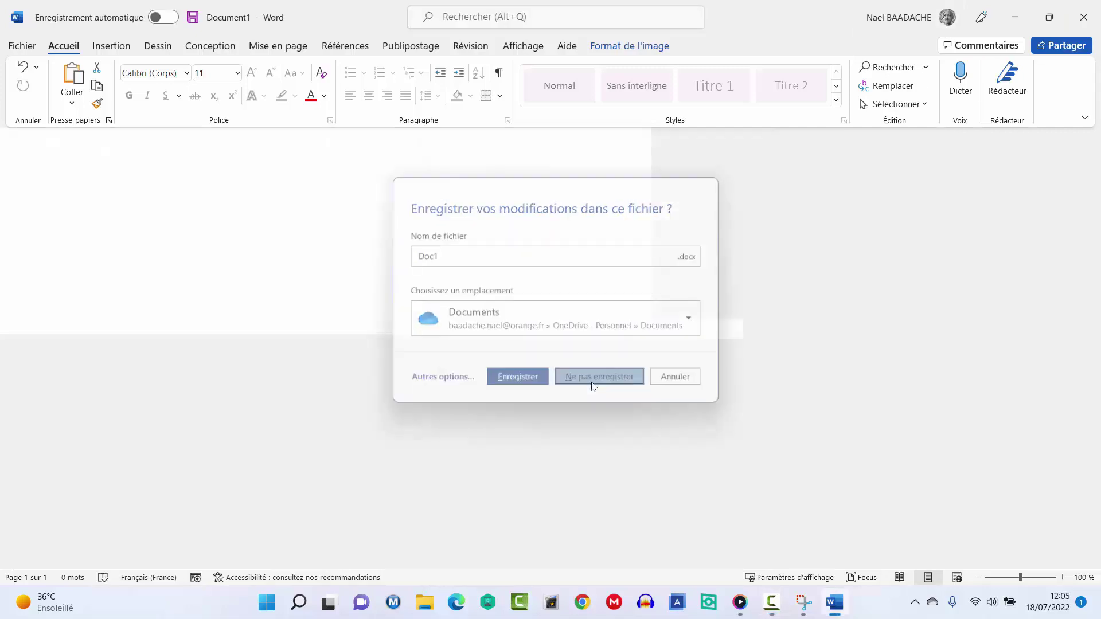
left_click(887, 41)
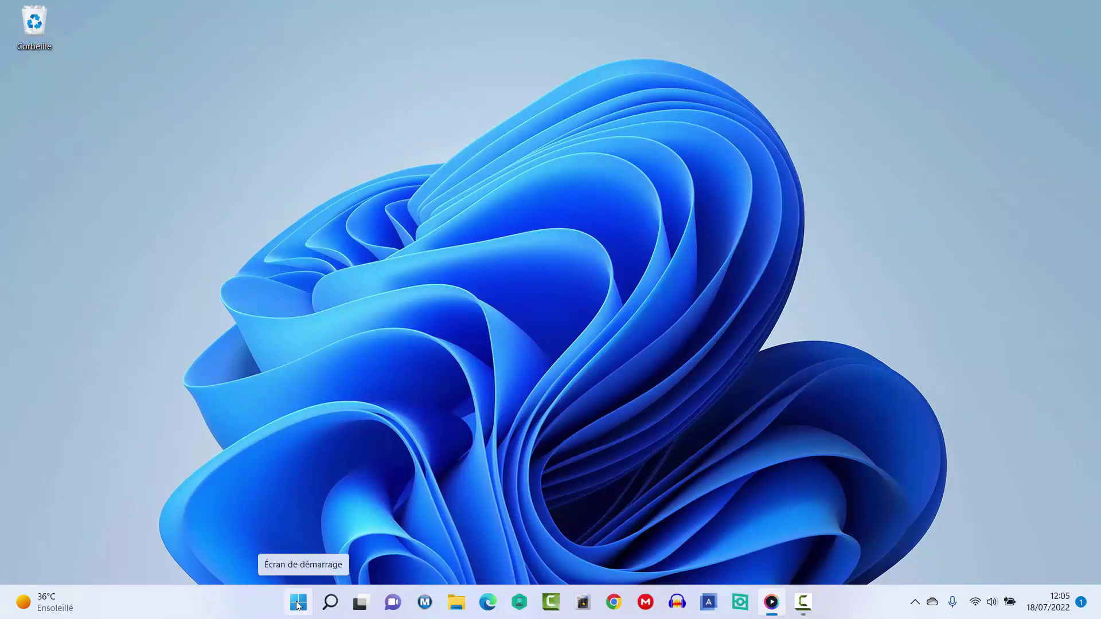
Search Windows for "panne" and open Panneau de configuration
left_click(298, 605)
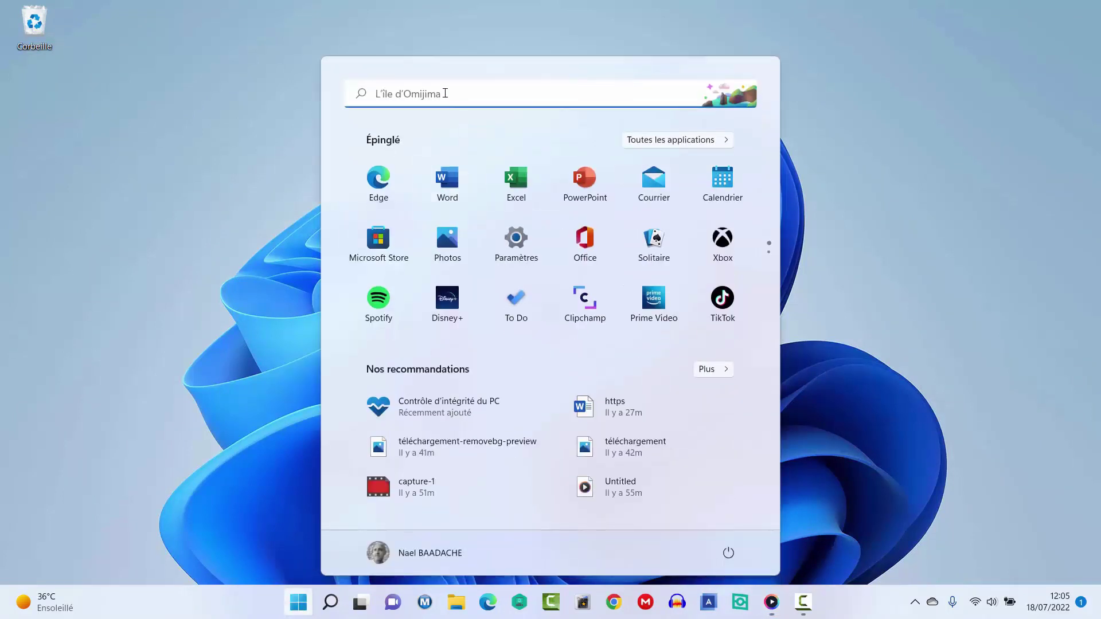
left_click(445, 93)
type("panne")
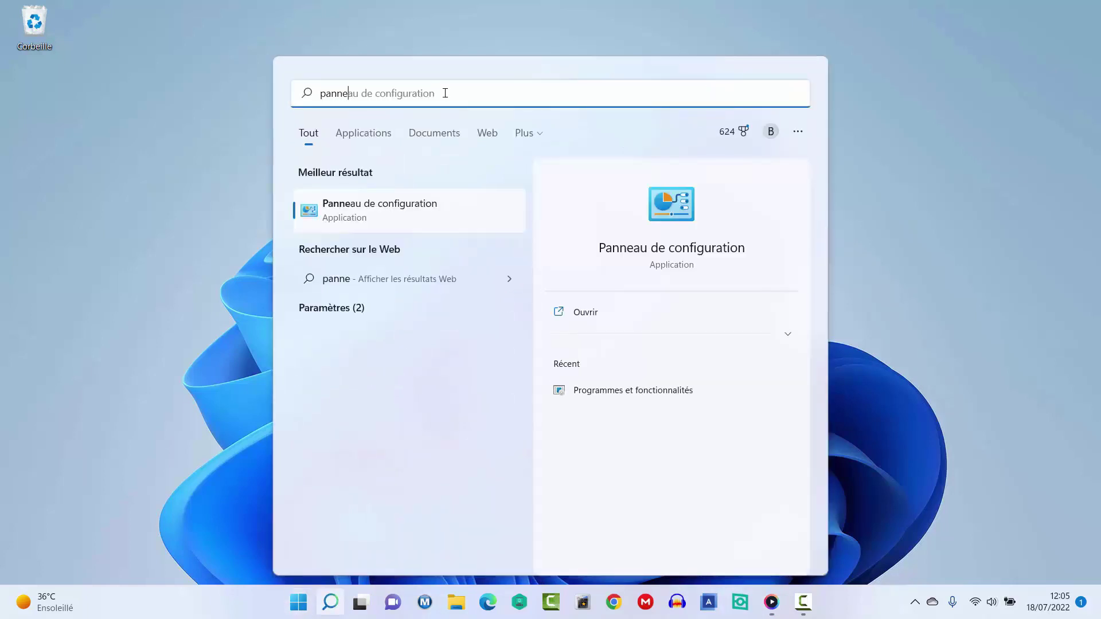
left_click(376, 210)
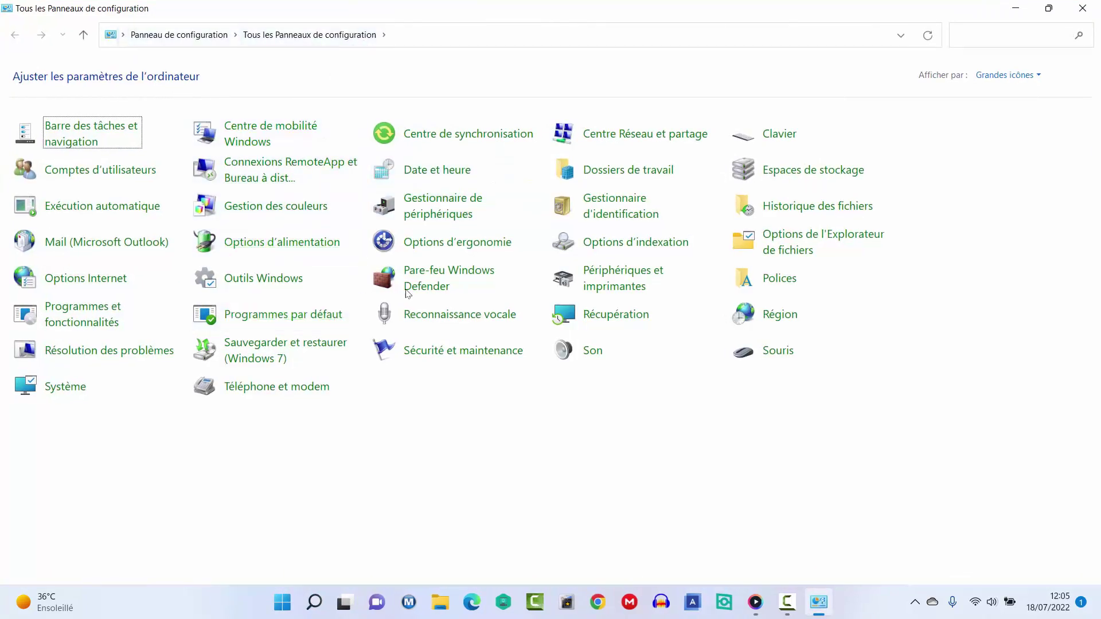
Open Programmes et fonctionnalités and examine the uninstall or modify options for Microsoft Edge and Microsoft Money
left_click(95, 326)
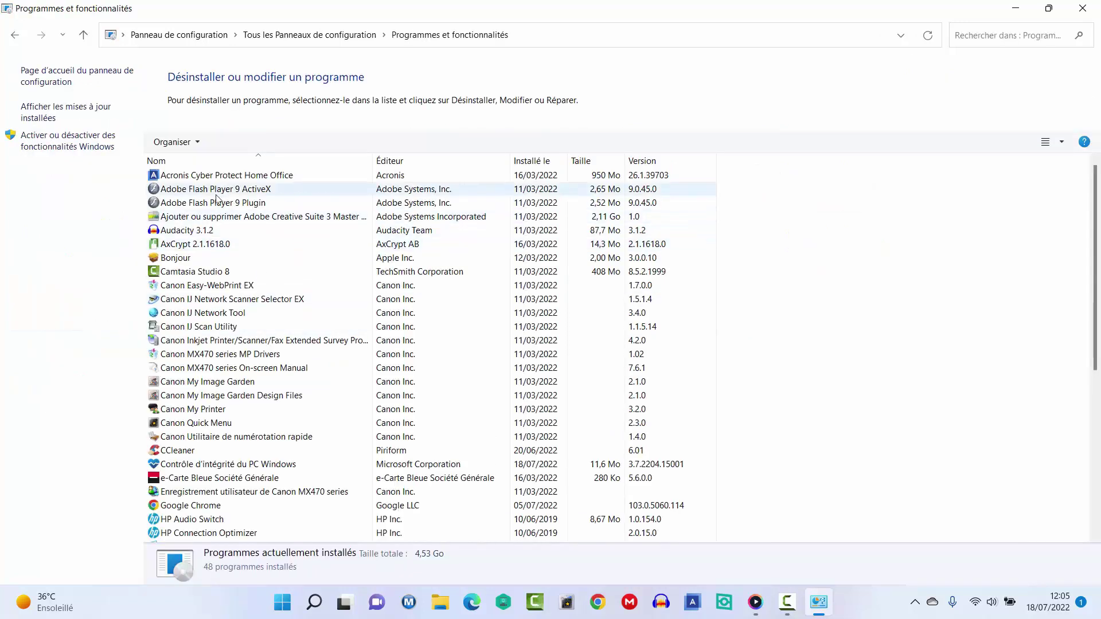
scroll(217, 198, "down", 3)
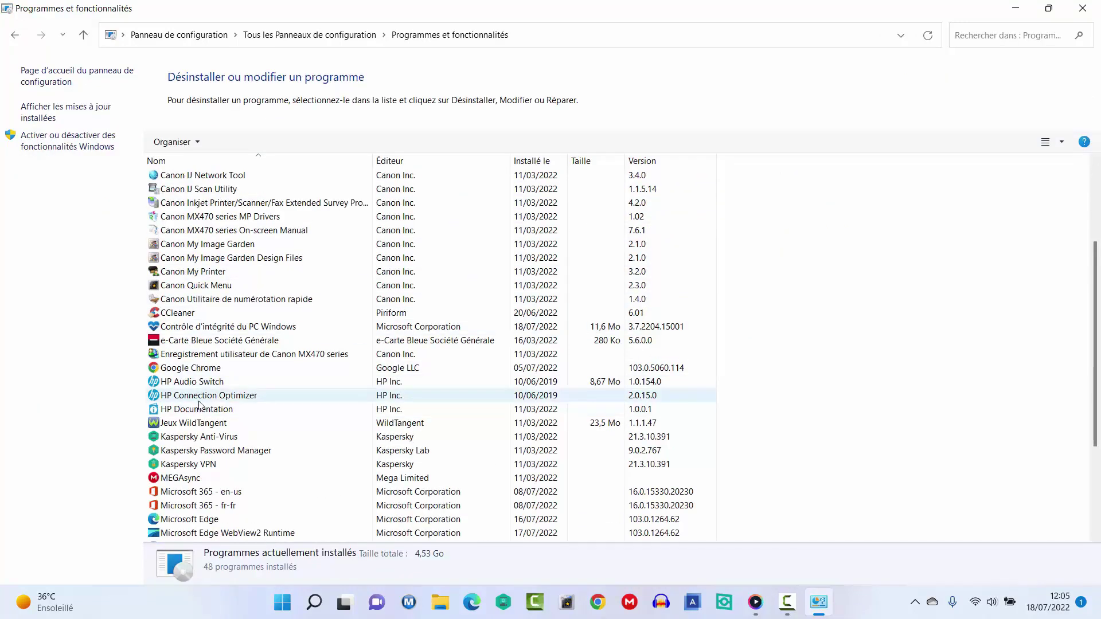
scroll(199, 405, "down", 3)
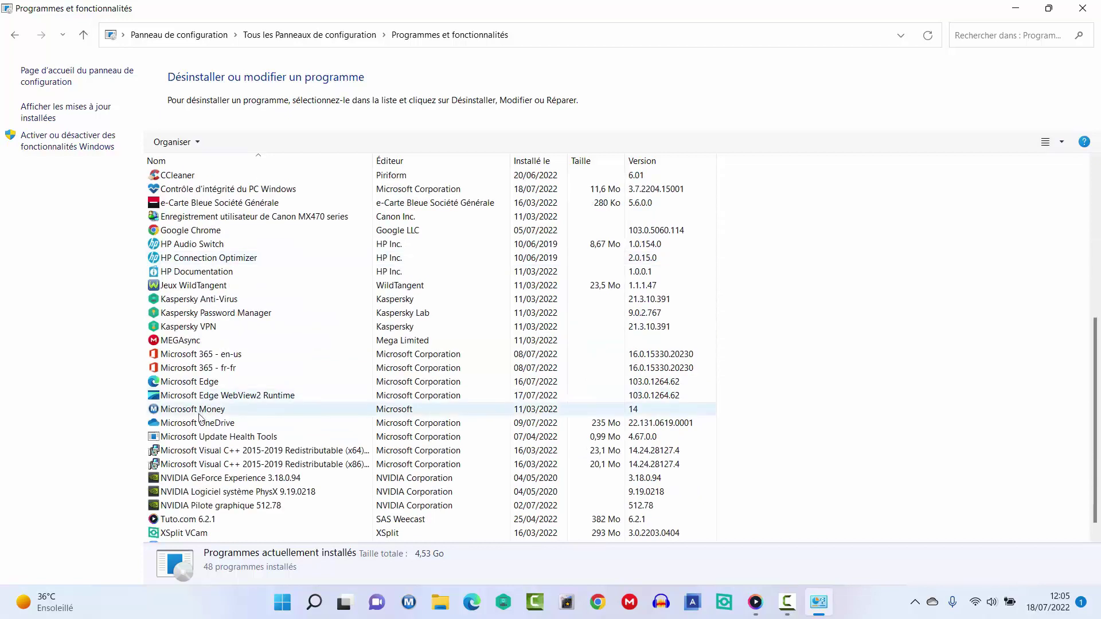
left_click(210, 387)
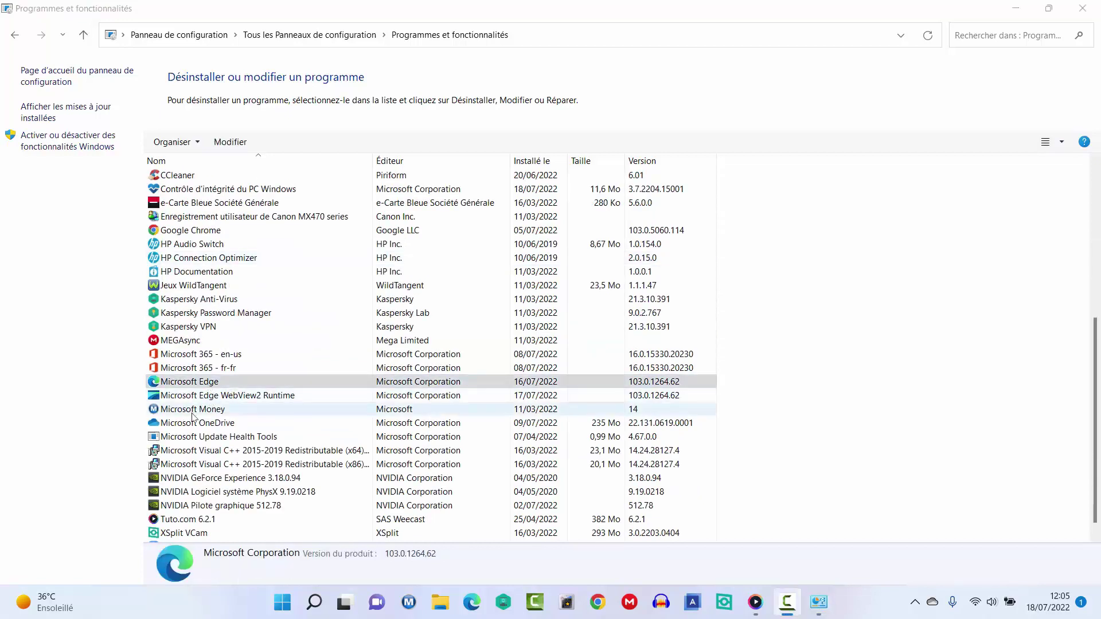
left_click(199, 411)
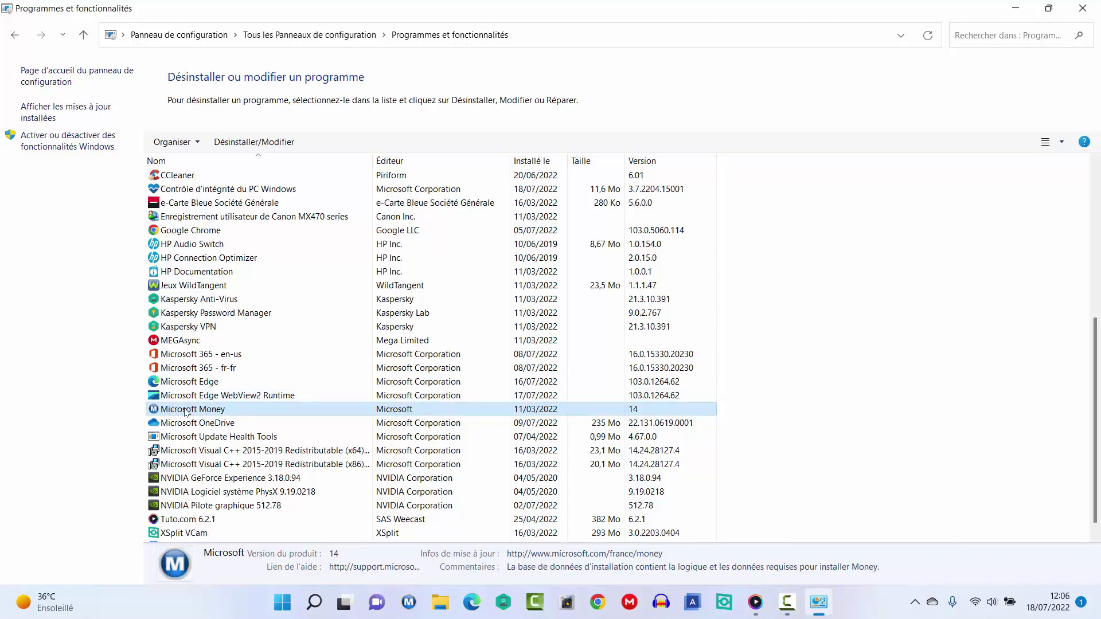
left_click(237, 147)
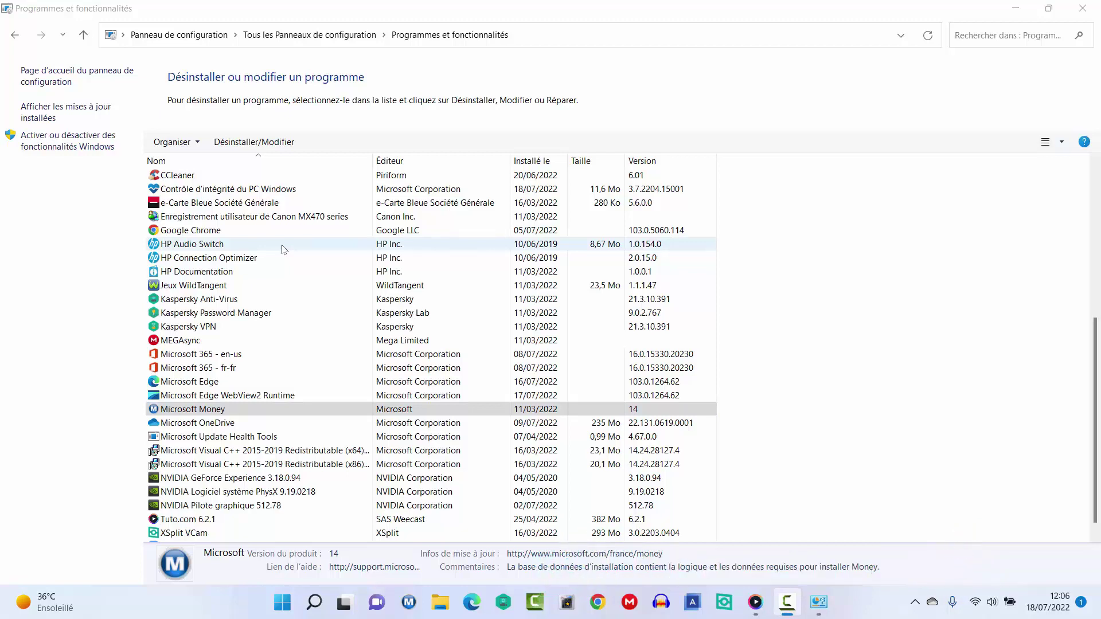
Uninstall Contrôle d'intégrité du PC Windows, confirming the removal, and close Programmes et fonctionnalités
left_click(215, 192)
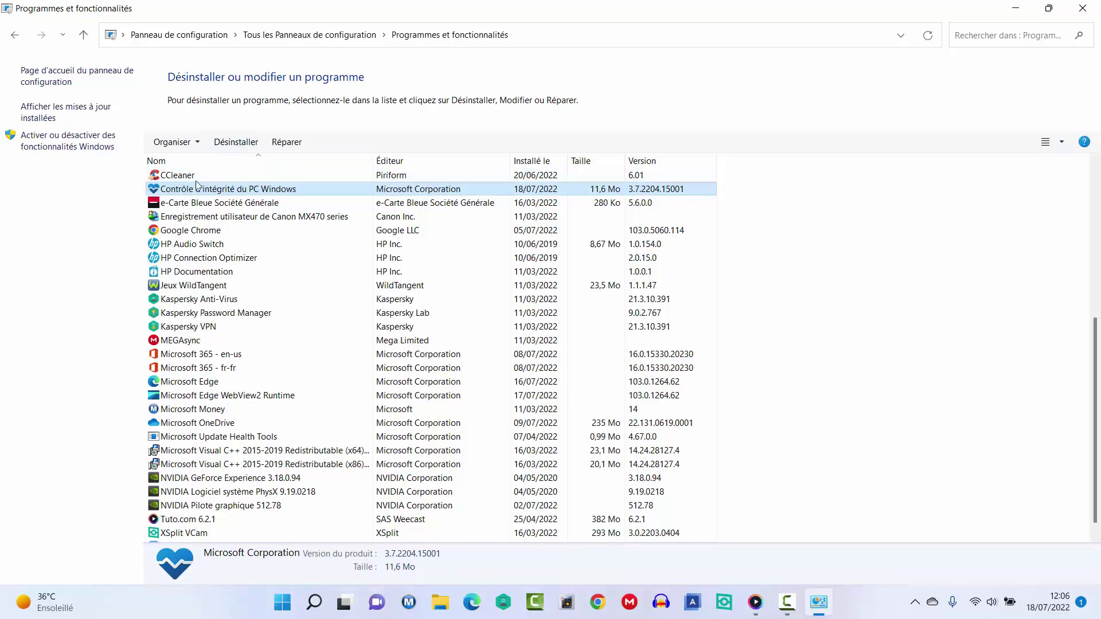
left_click(237, 143)
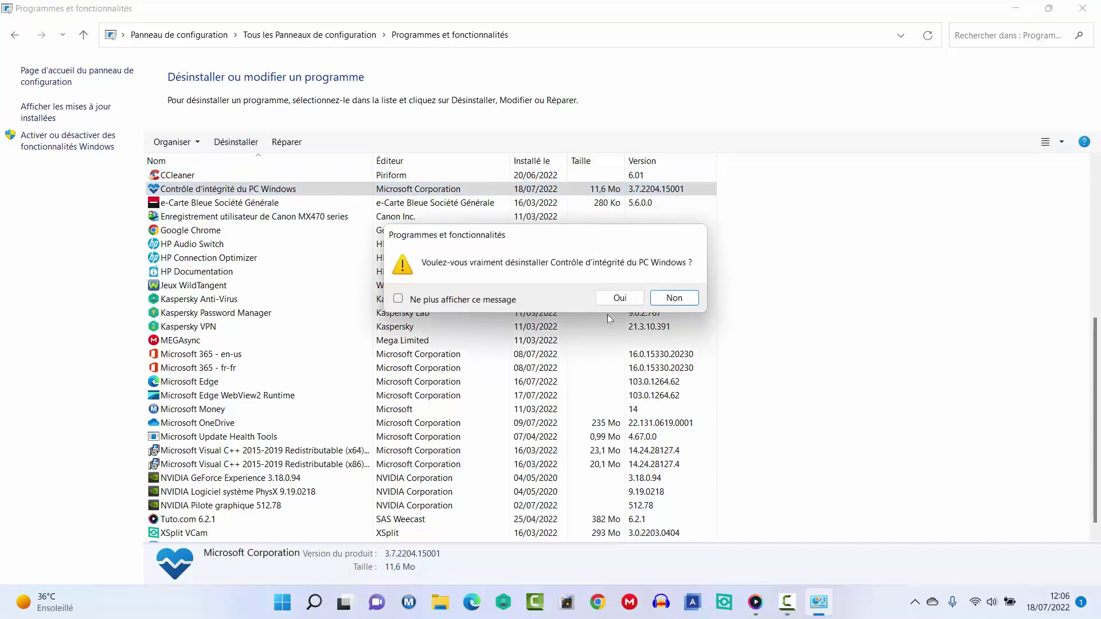
left_click(620, 299)
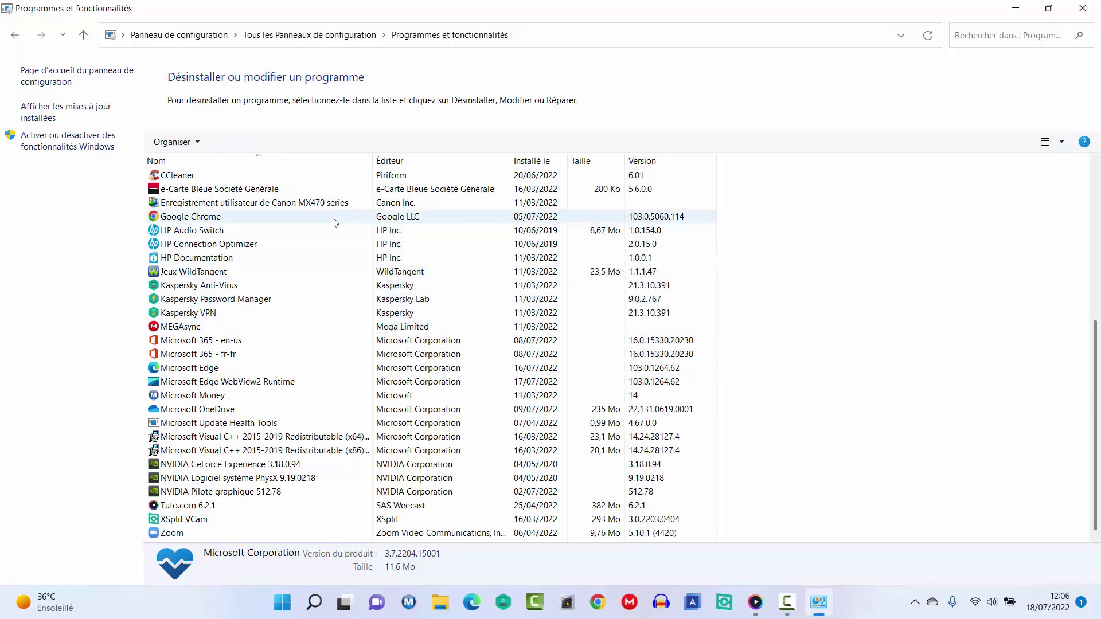
left_click(1083, 8)
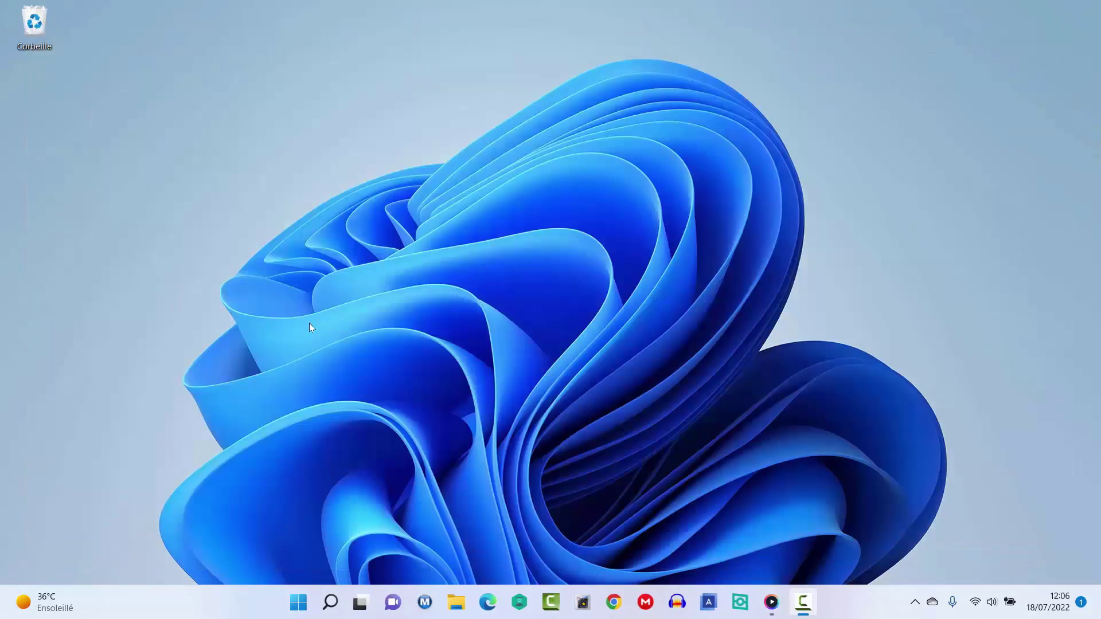